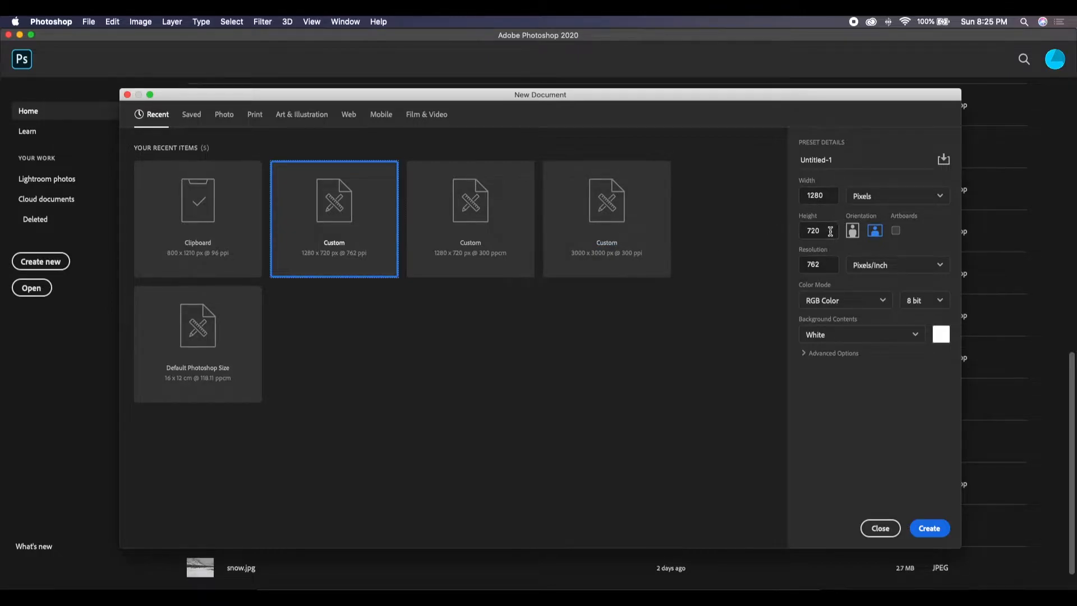
- Create a 1280 × 720 pixel RGB document with a resolution of 300 pixels/inch and a white background
click(820, 264)
text(300)
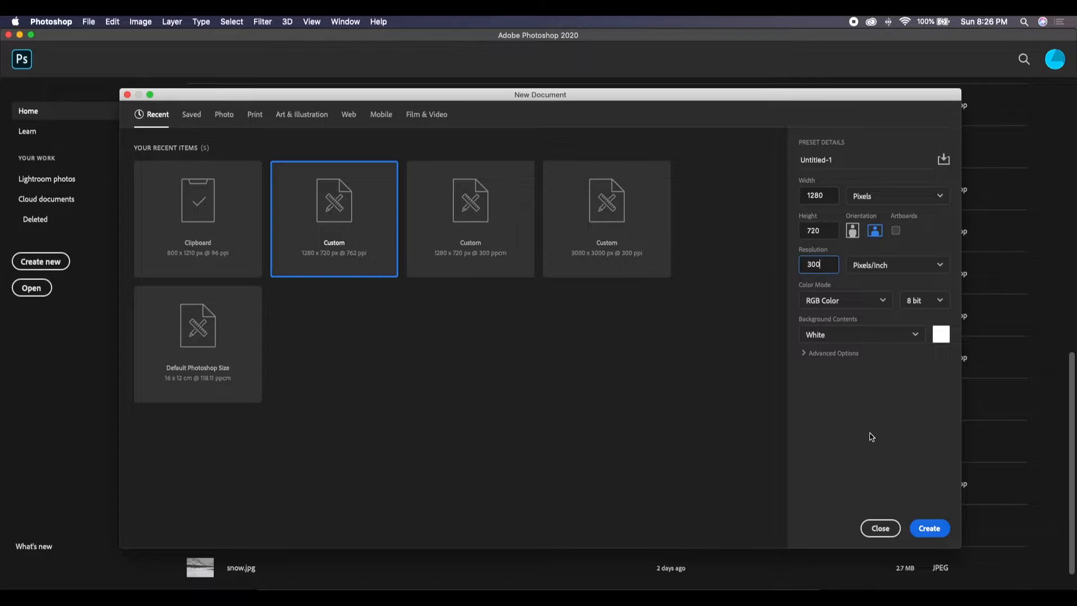
click(927, 527)
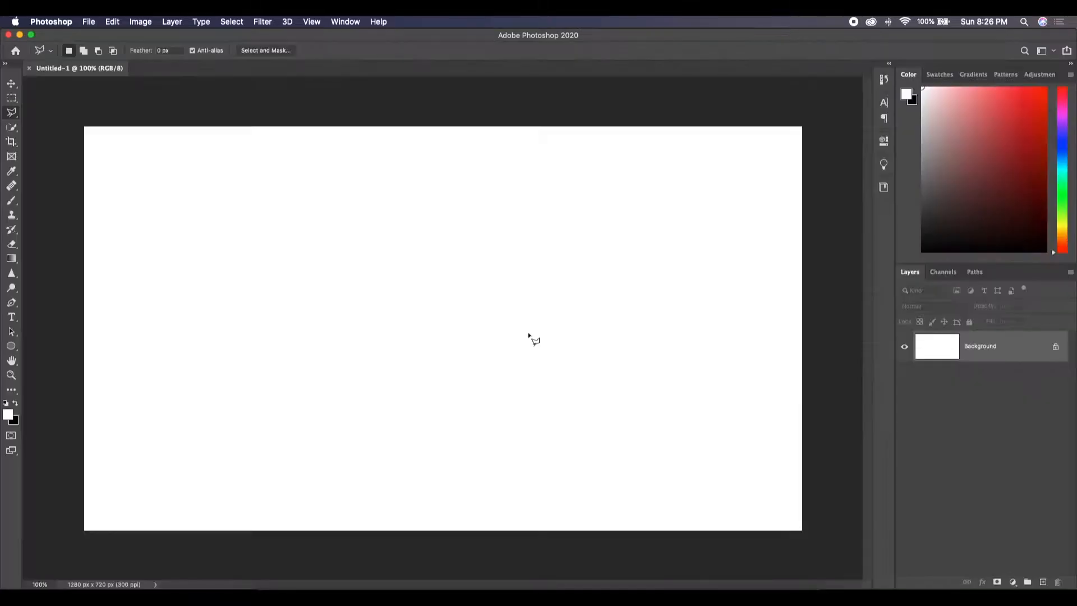
- Add a Gradient fill layer above the Background and choose the Black, White preset from the Basics gradients
click(12, 83)
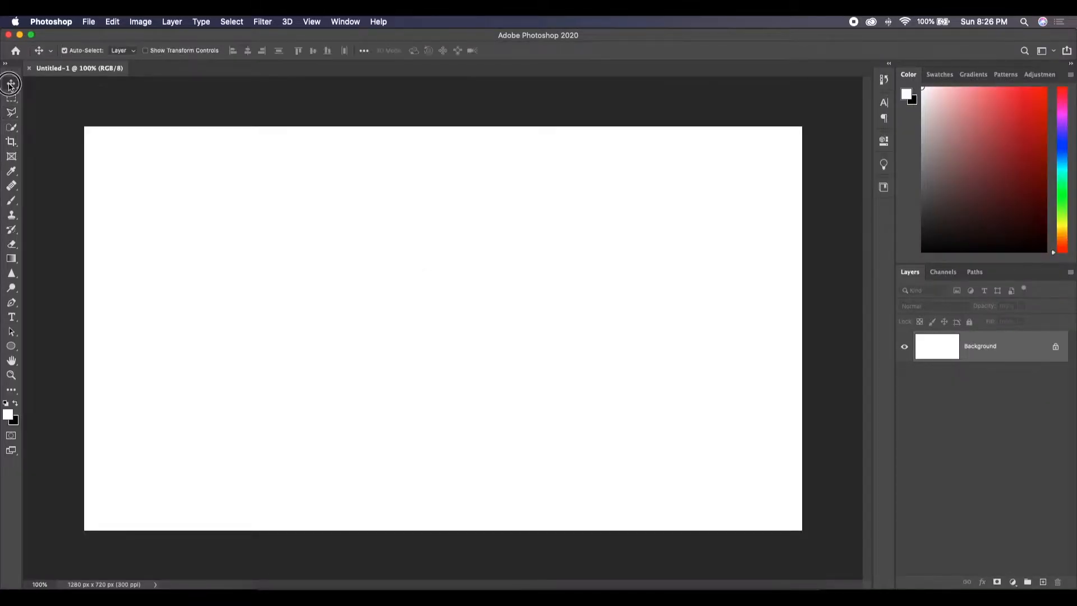
click(1013, 583)
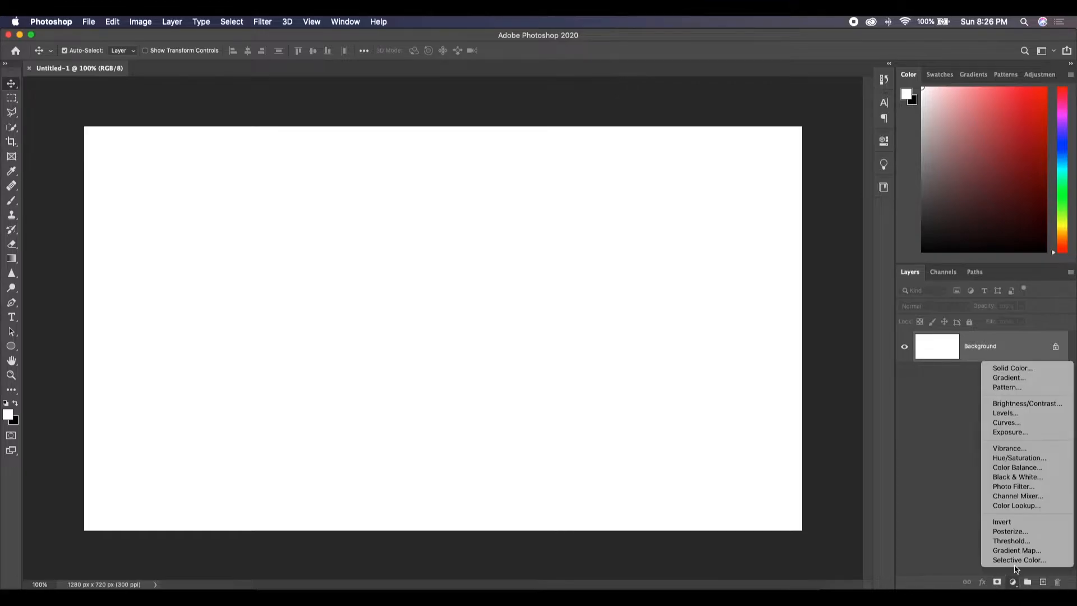
click(1007, 378)
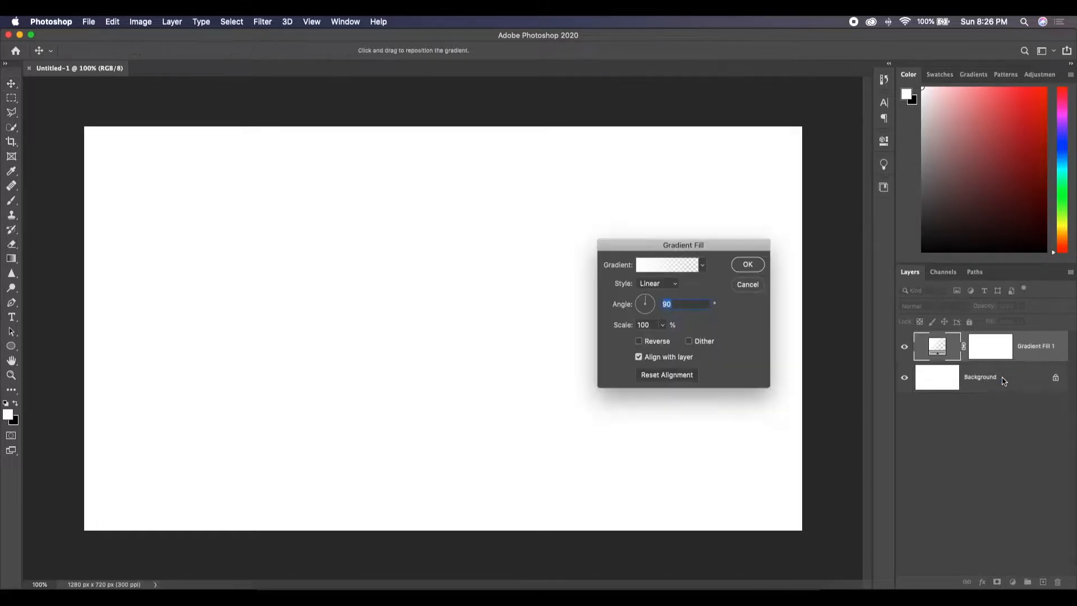
click(676, 269)
click(475, 222)
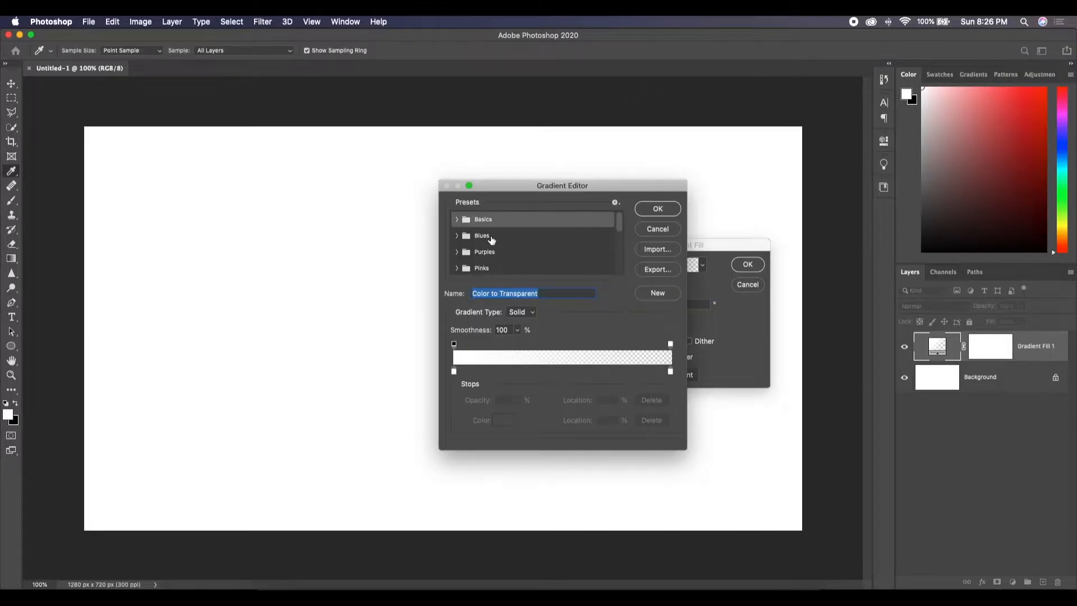
click(456, 219)
click(507, 236)
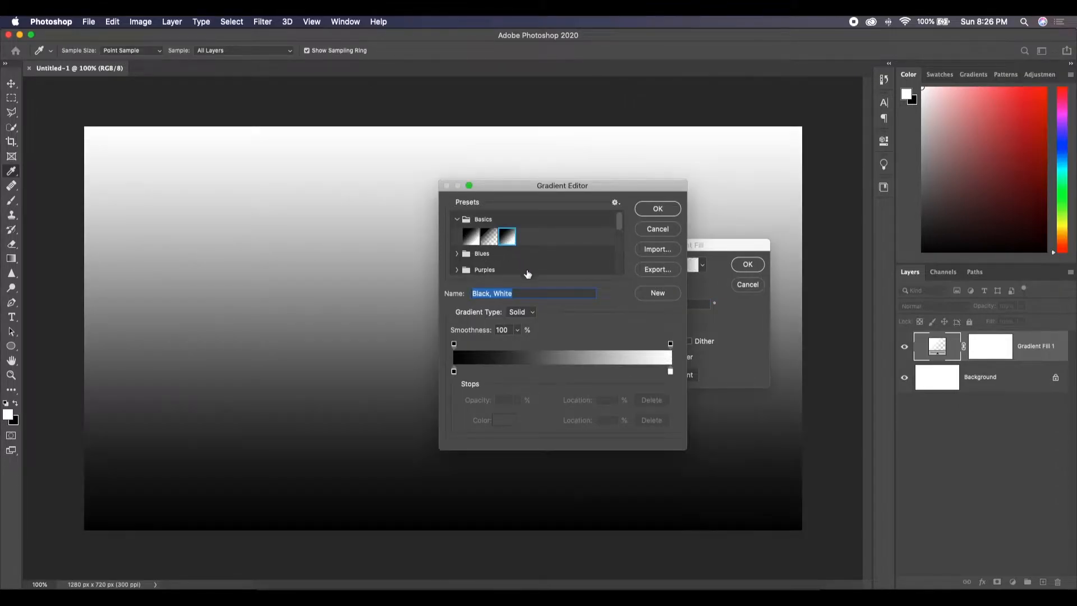
- Change the gradient's black color stop to gray 878787 and accept the edited gradient
click(455, 372)
click(505, 421)
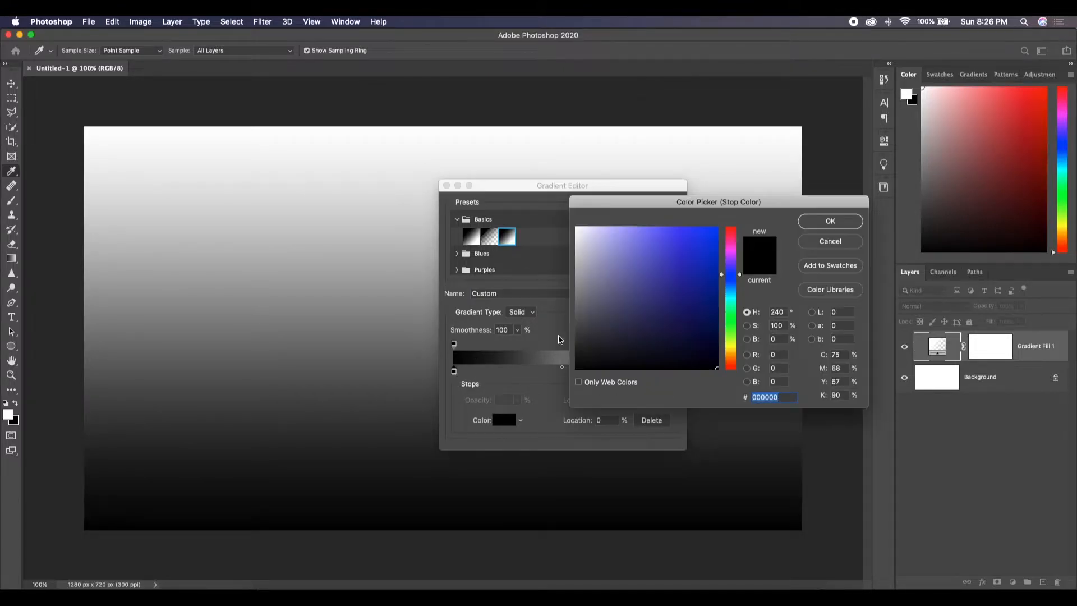
click(571, 294)
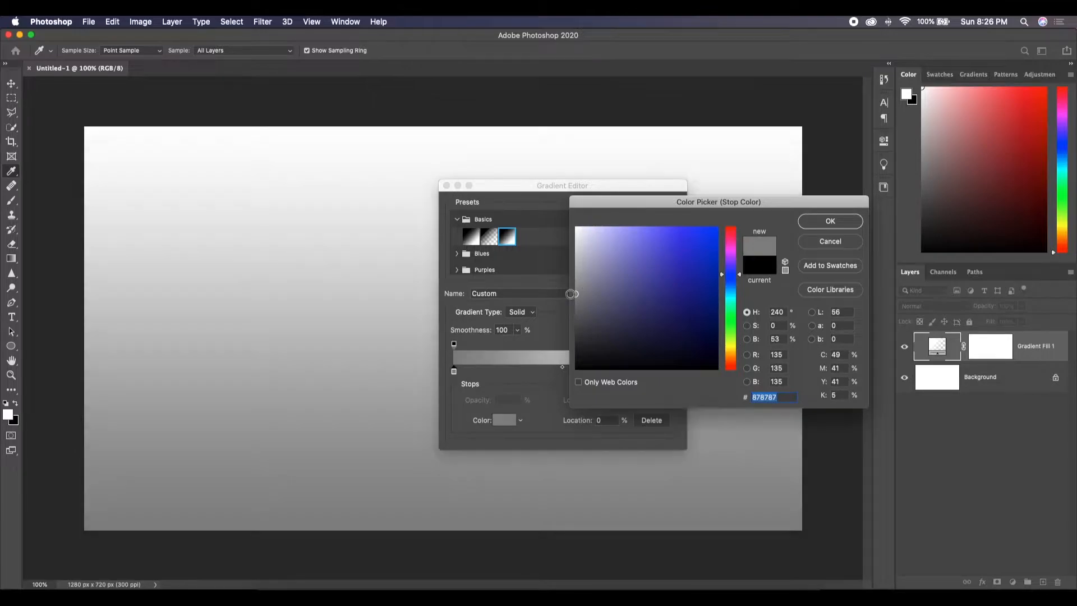
click(822, 223)
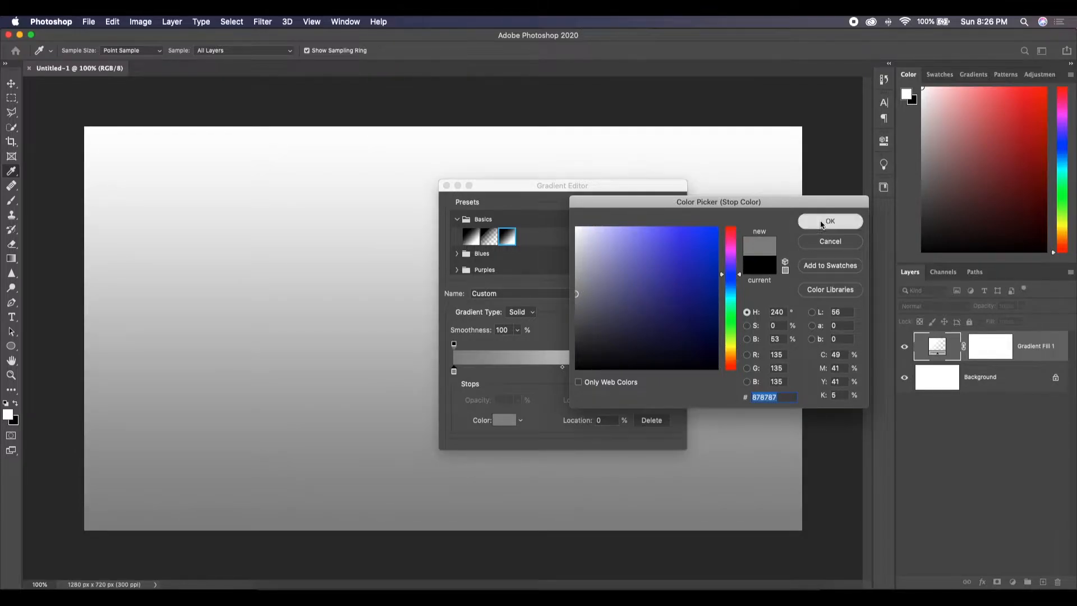
click(658, 208)
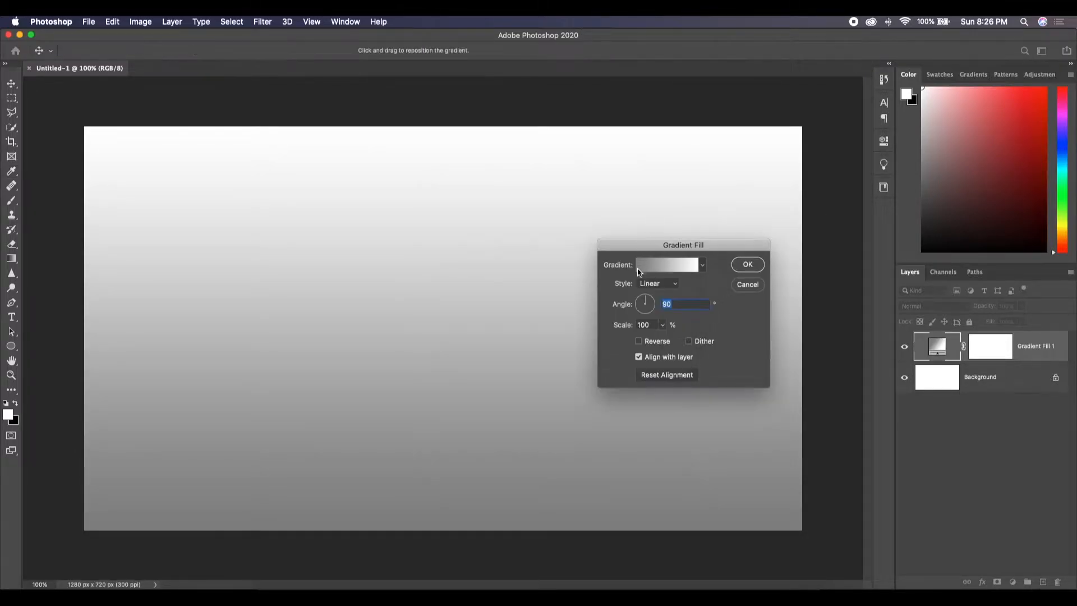
- Make the gradient fill Radial with a 45° angle, 180% scale and reversed colors, and apply it
click(671, 286)
click(659, 294)
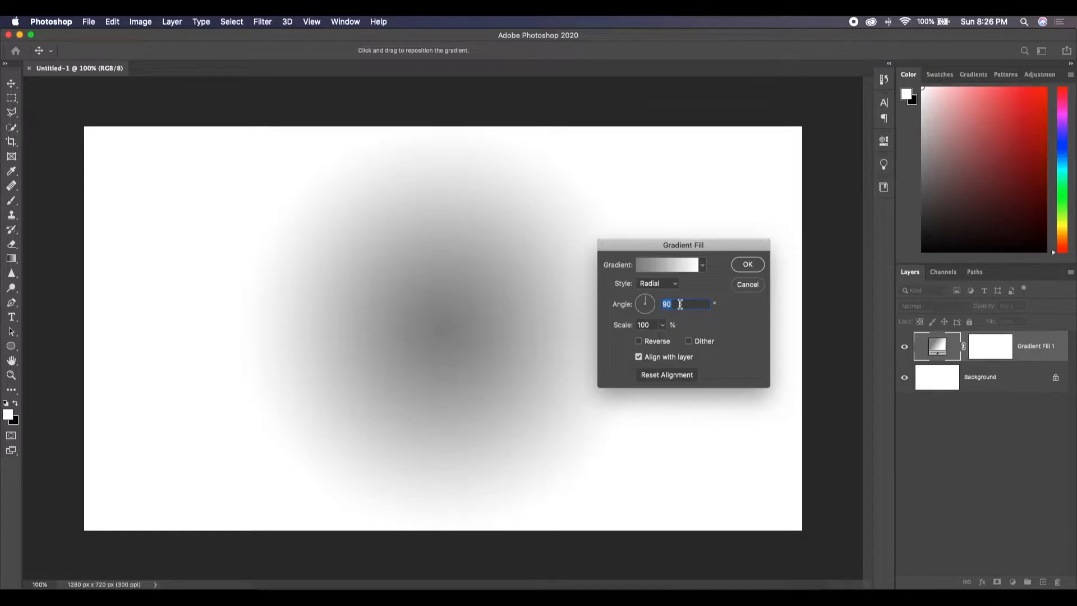
text(45)
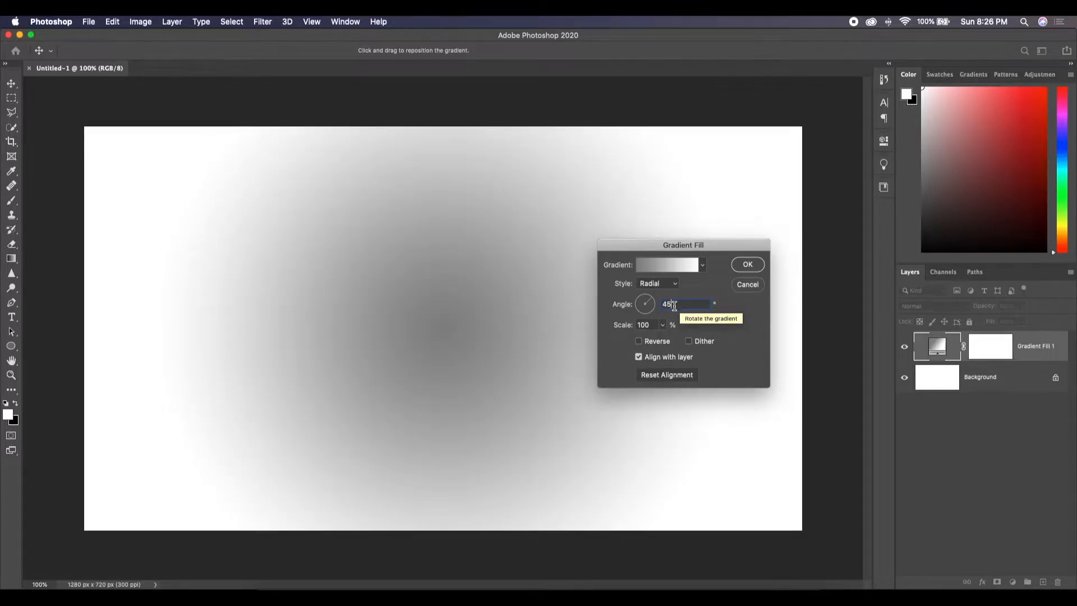
click(649, 325)
text(1)
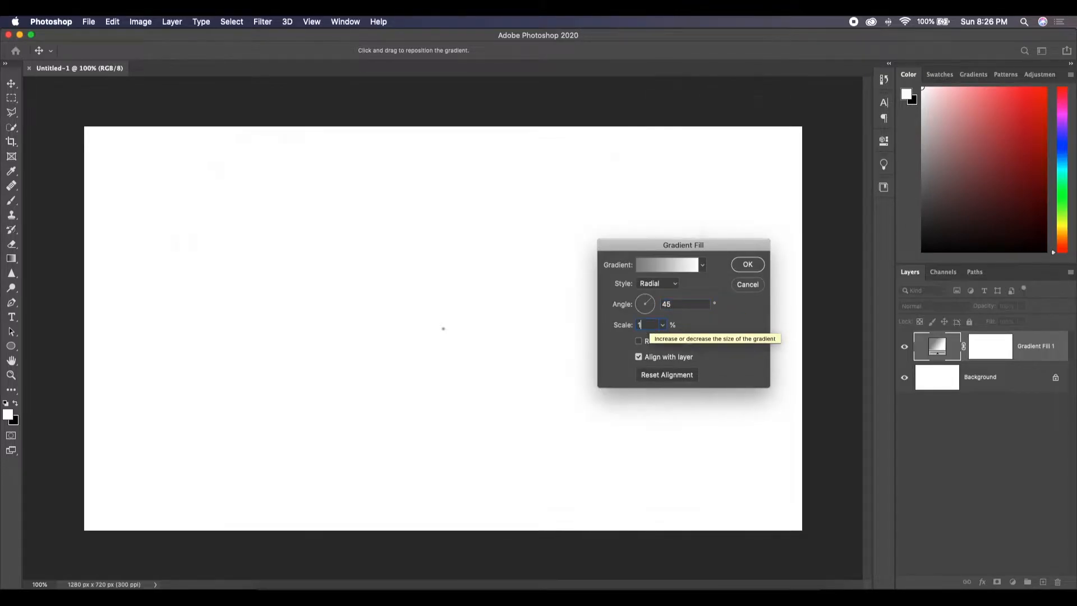
text(80)
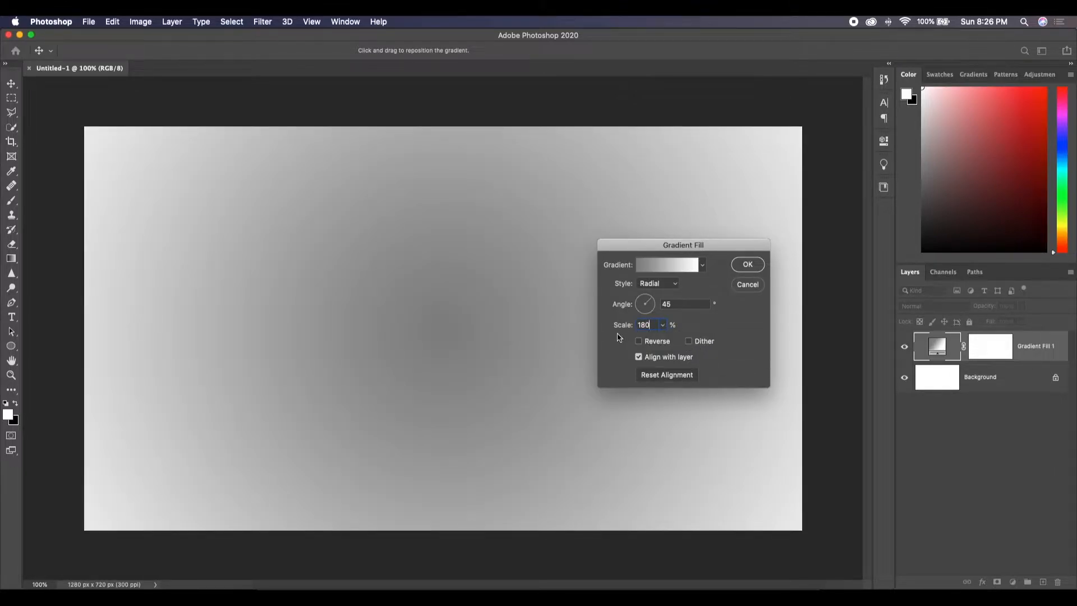
click(640, 342)
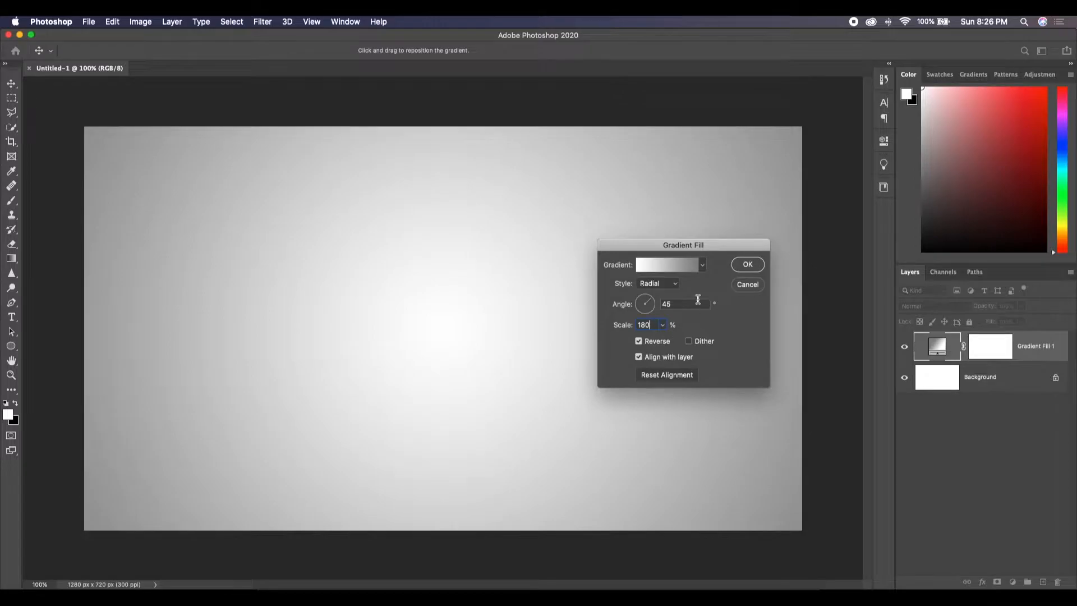
click(741, 269)
- Delete the white Background layer, keeping only the gradient fill layer
click(958, 443)
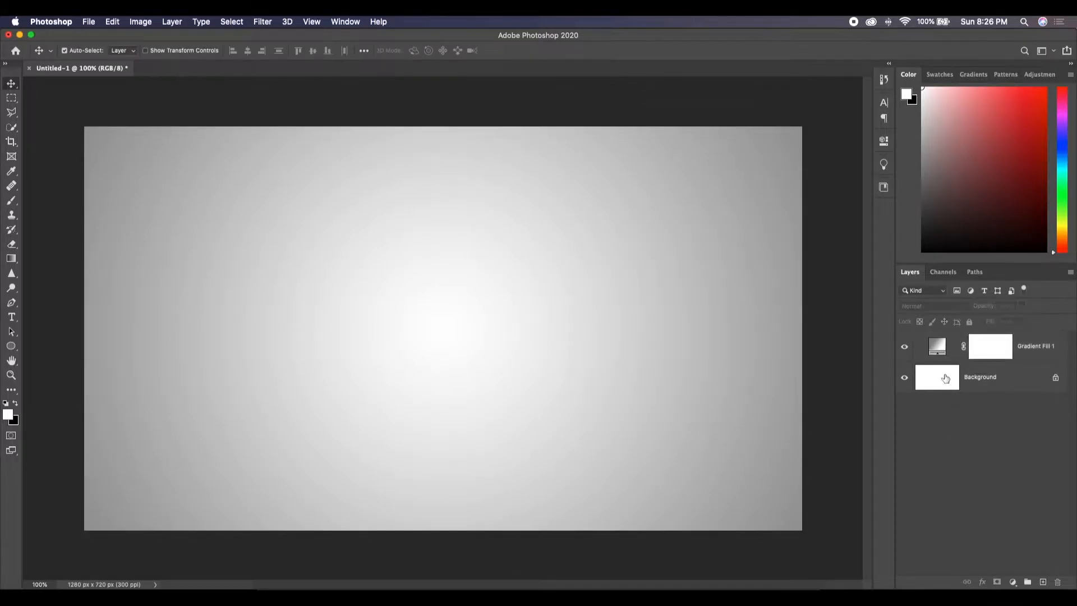
click(942, 351)
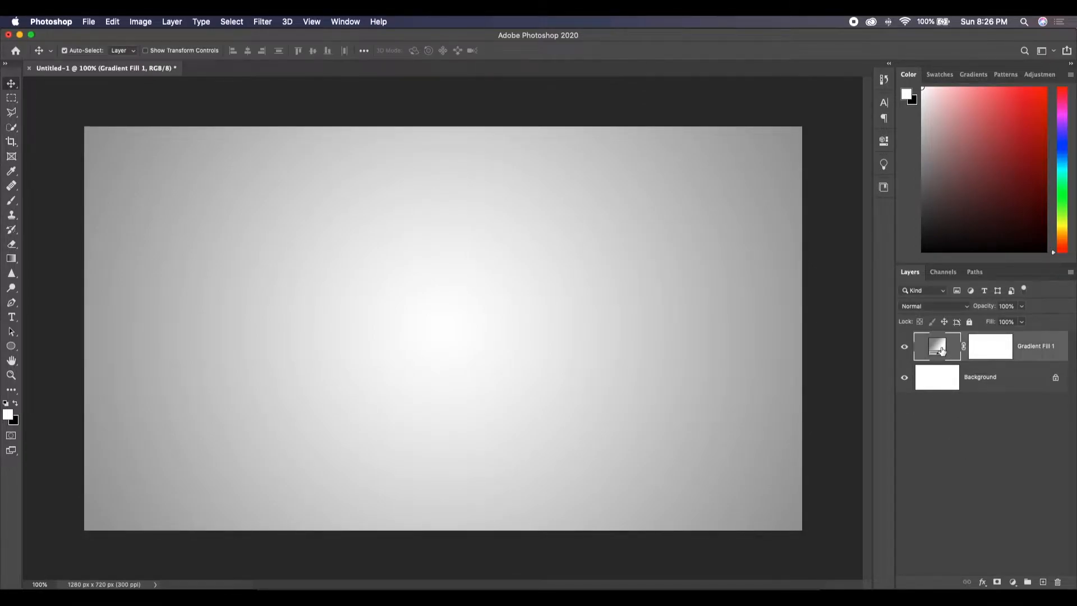
click(949, 386)
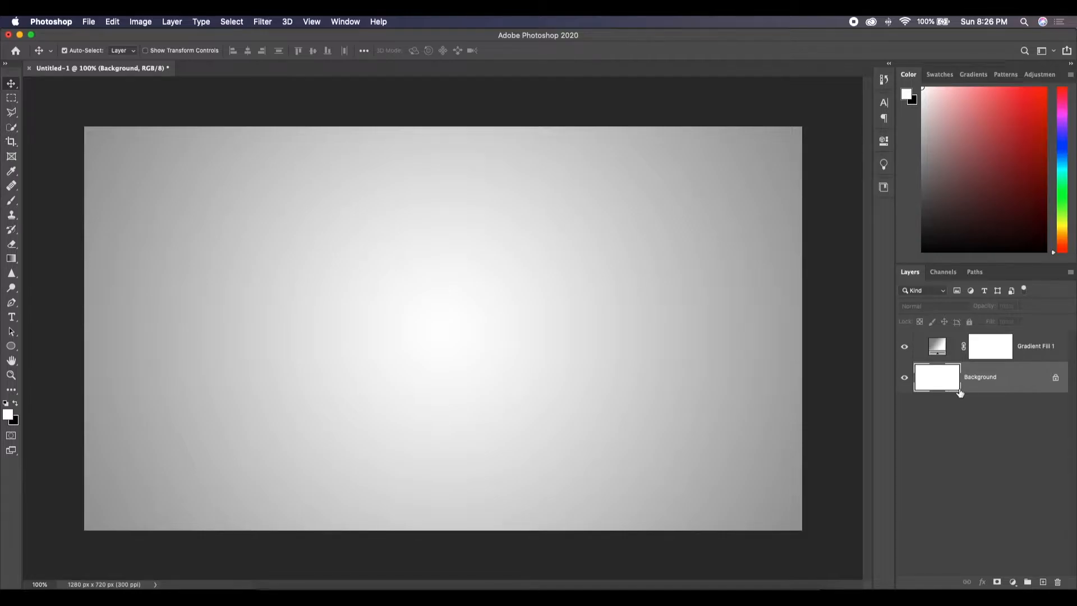
key(BackSpace)
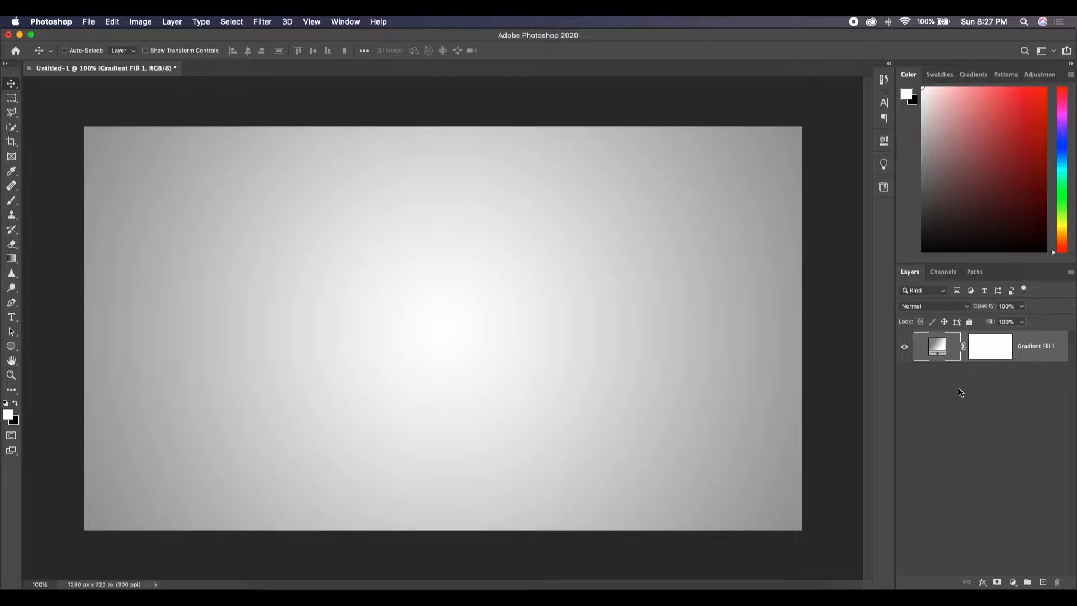
- Put the gradient fill layer in a group named BG and collapse the group
key(super+g)
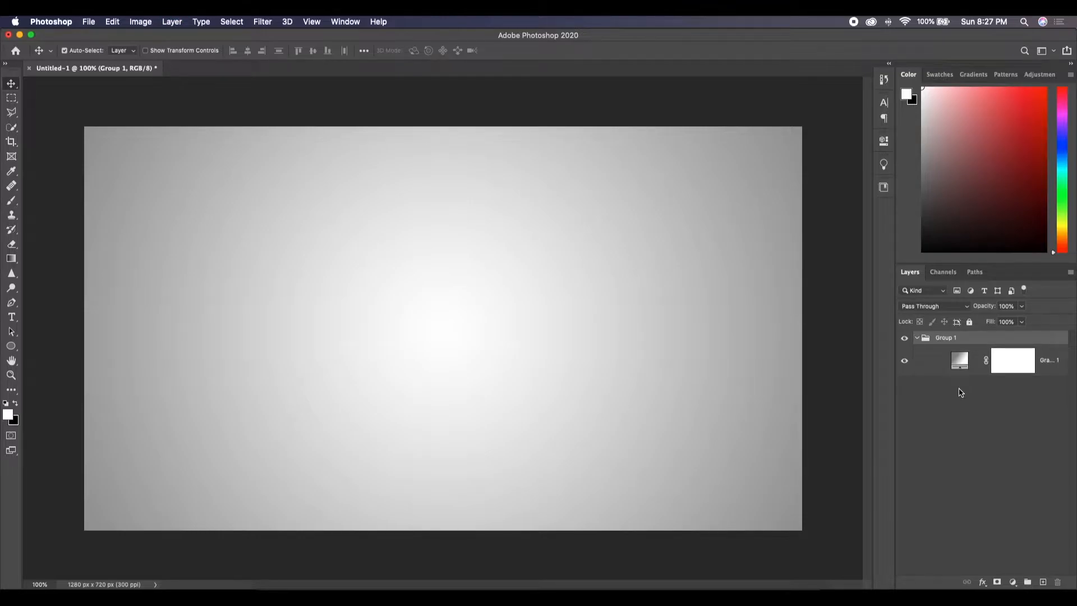
double_click(950, 337)
text(BG)
key(Return)
click(917, 337)
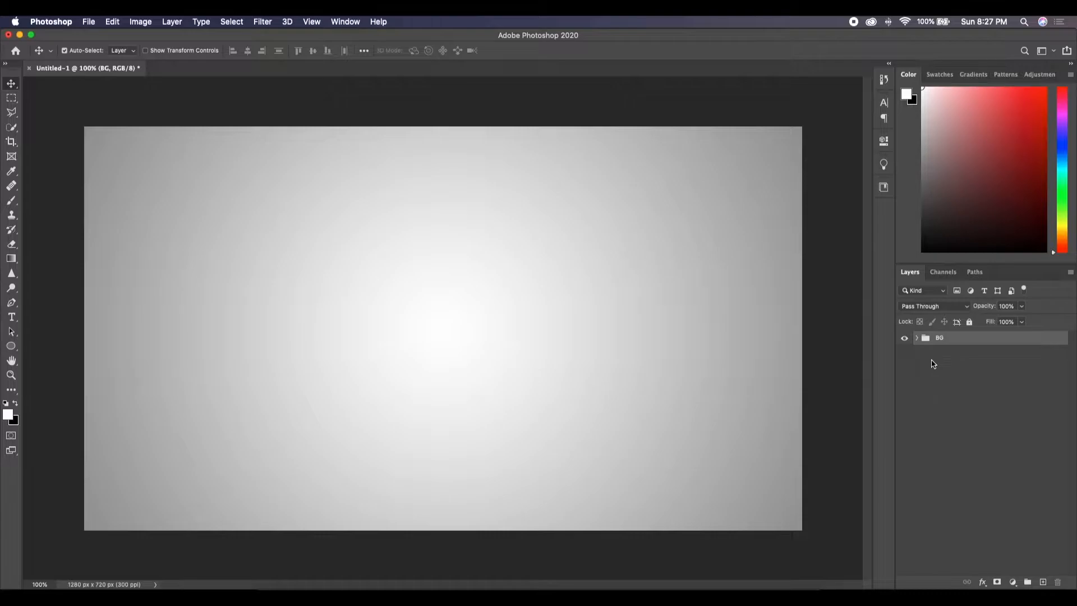
- Place mobile mockup png.psd as an embedded image, centered horizontally and slightly lowered to about X 640 px, Y 377 px
click(88, 22)
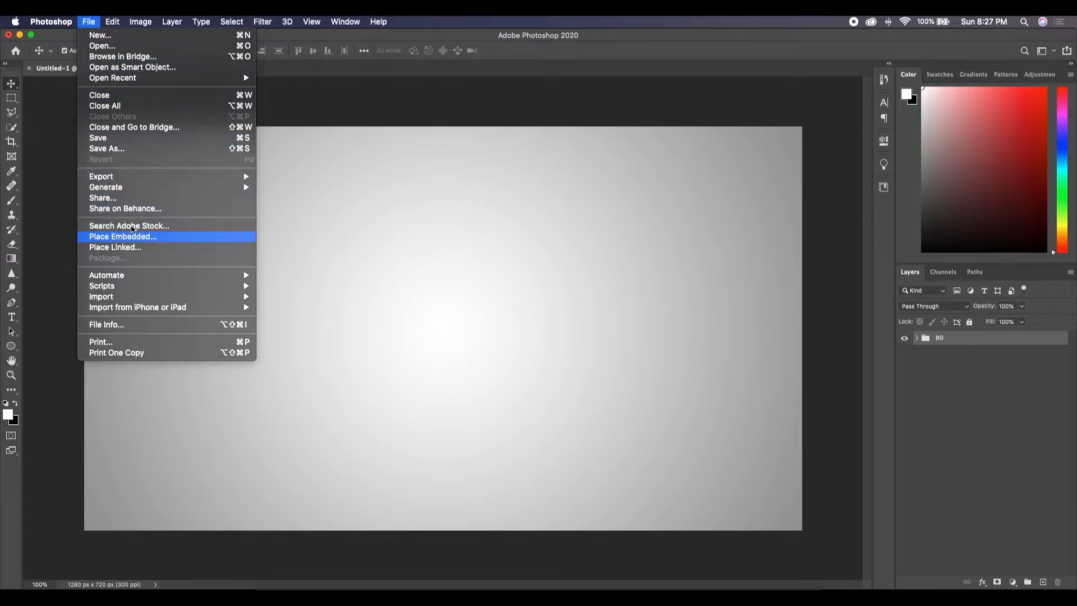
click(127, 238)
click(562, 161)
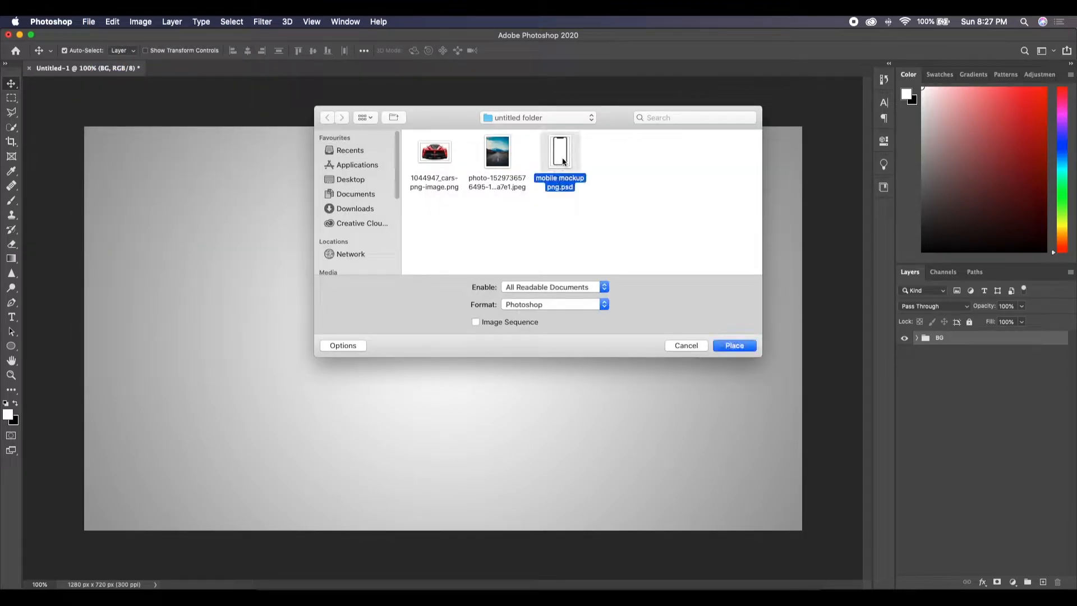
click(732, 346)
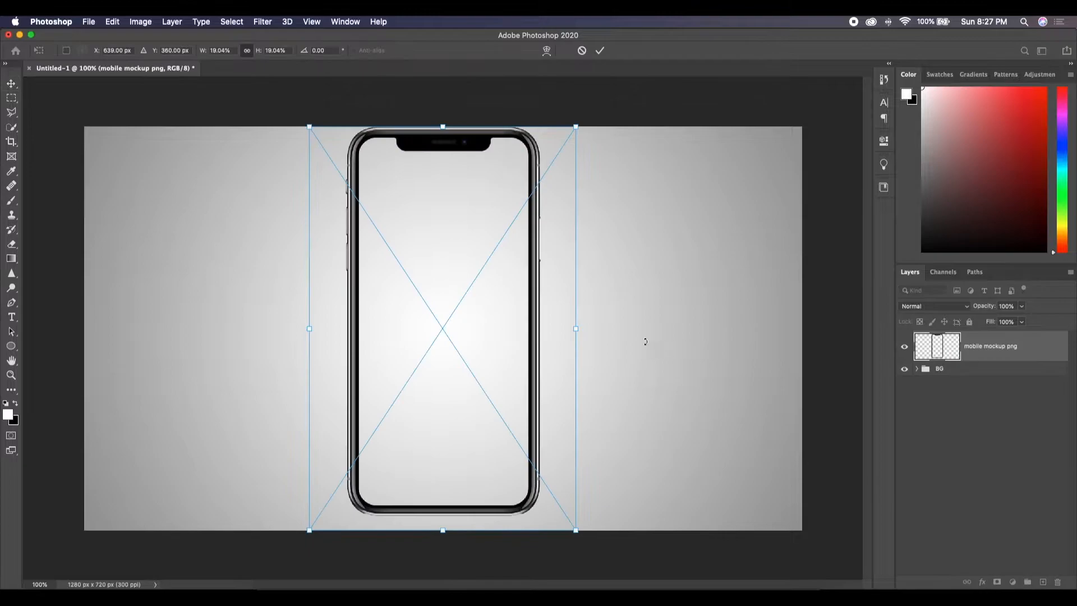
drag(512, 260, 493, 294)
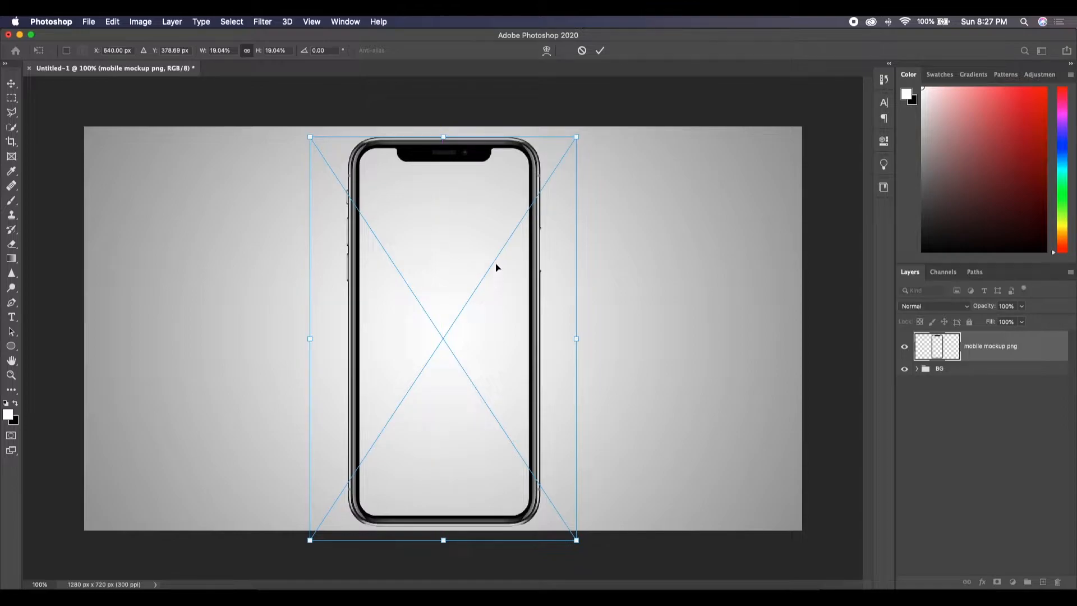
click(599, 51)
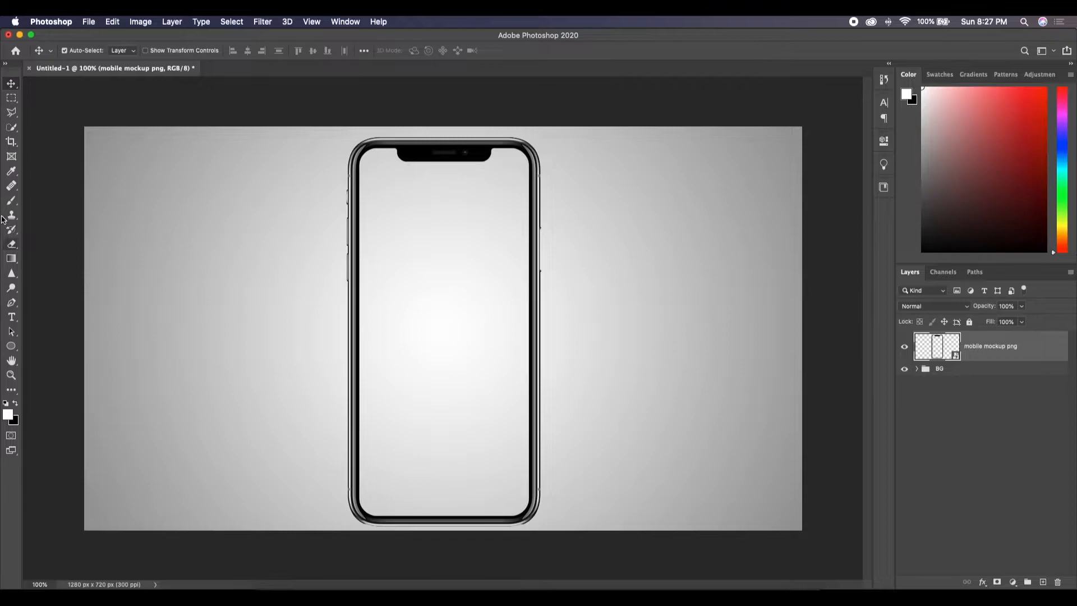
click(88, 22)
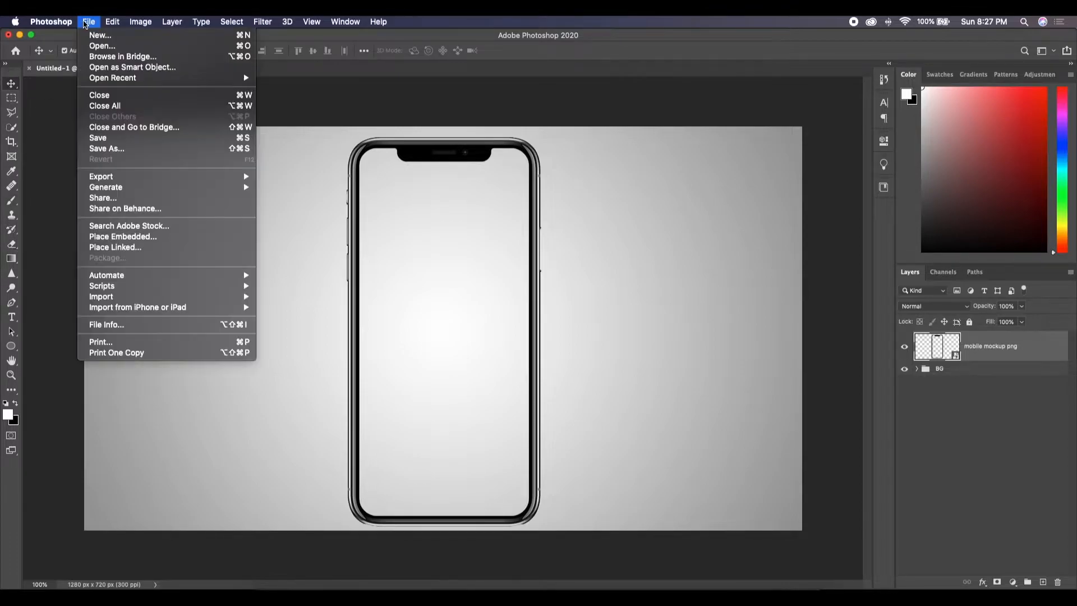
click(137, 238)
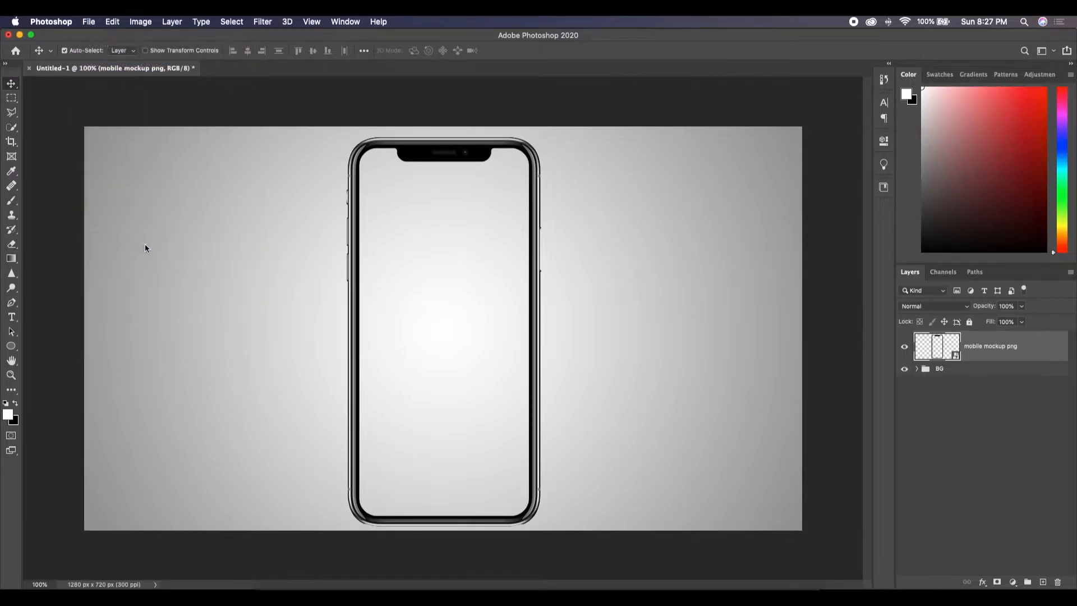
click(496, 159)
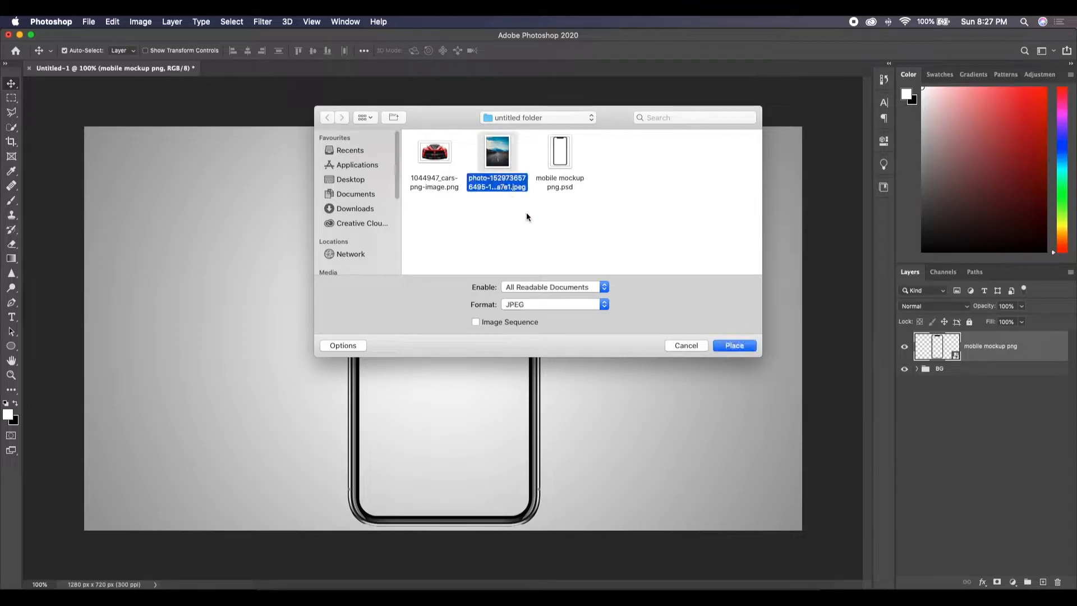
click(729, 345)
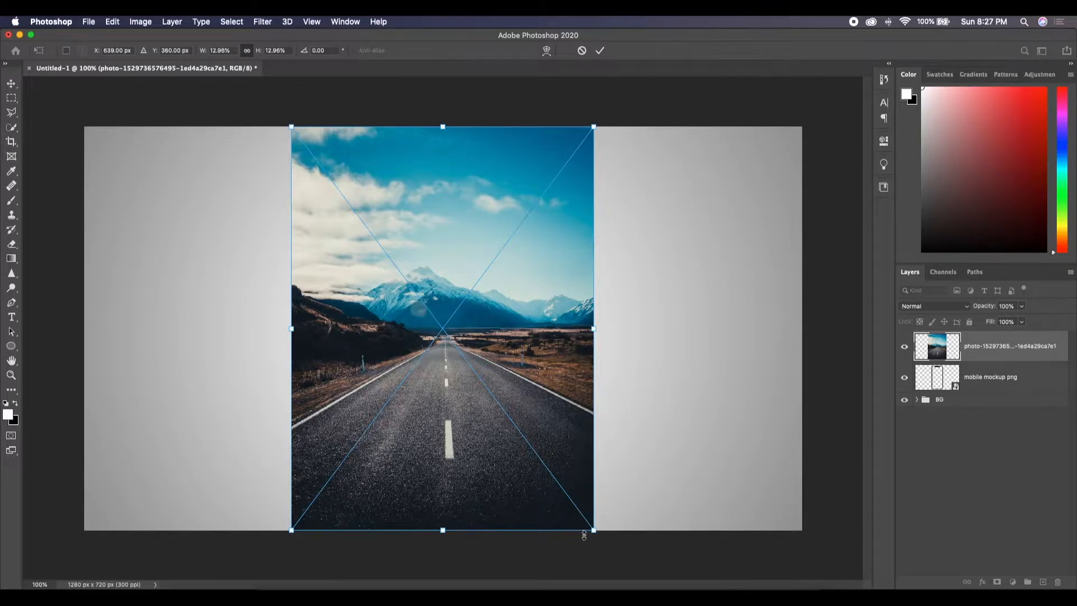
- Scale the road photo to 19.52%, rotate it 3.23°, and place it at about X 672 px, Y 472 px
drag(594, 531, 664, 543)
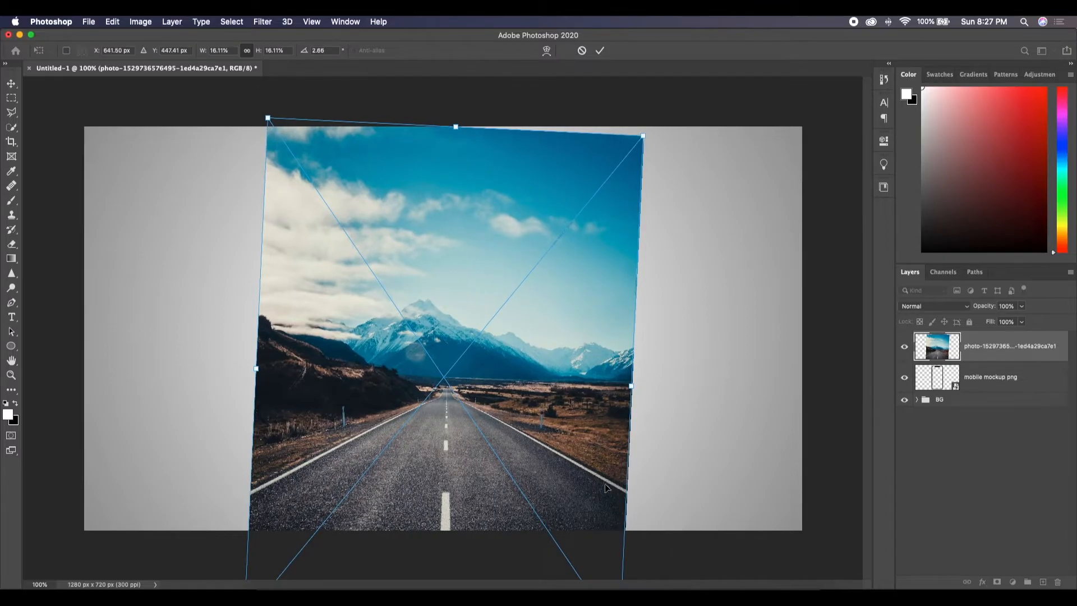
drag(602, 485, 606, 503)
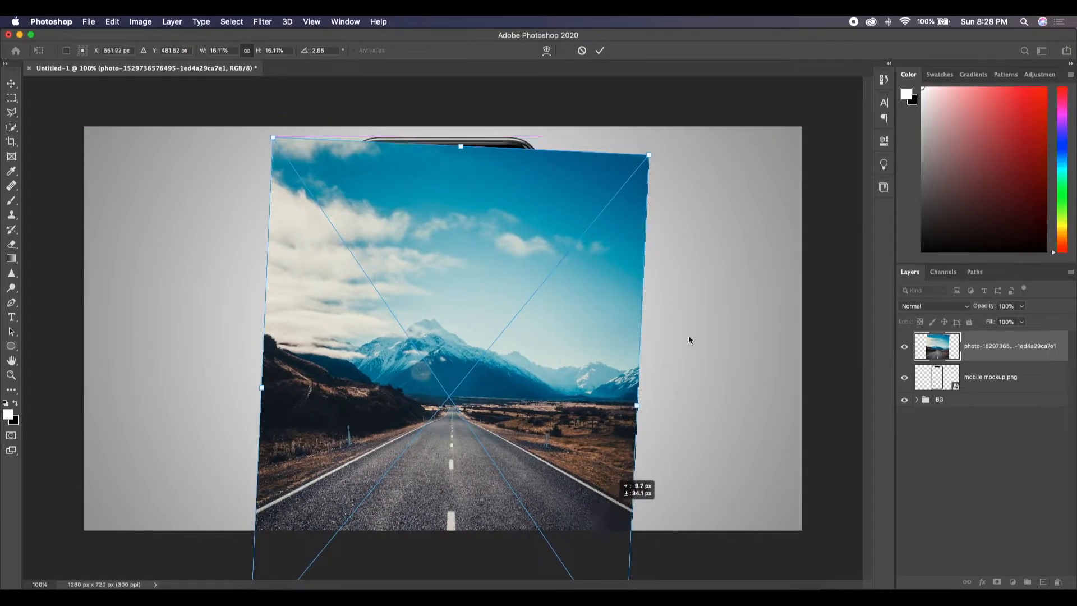
drag(665, 148, 663, 142)
drag(580, 280, 579, 294)
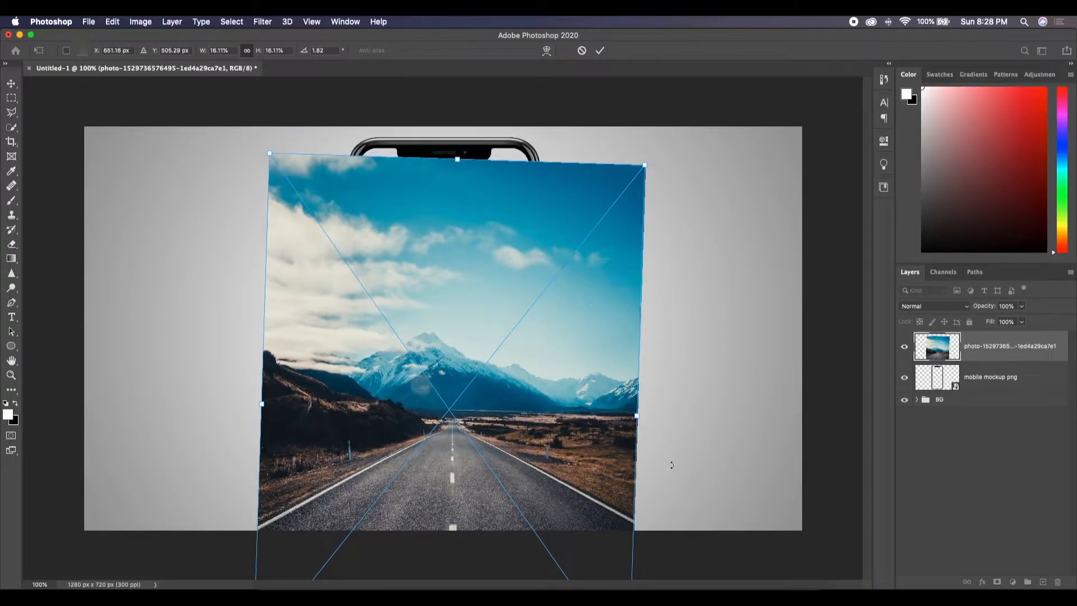
drag(677, 539, 667, 547)
drag(492, 366, 492, 366)
drag(470, 163, 462, 56)
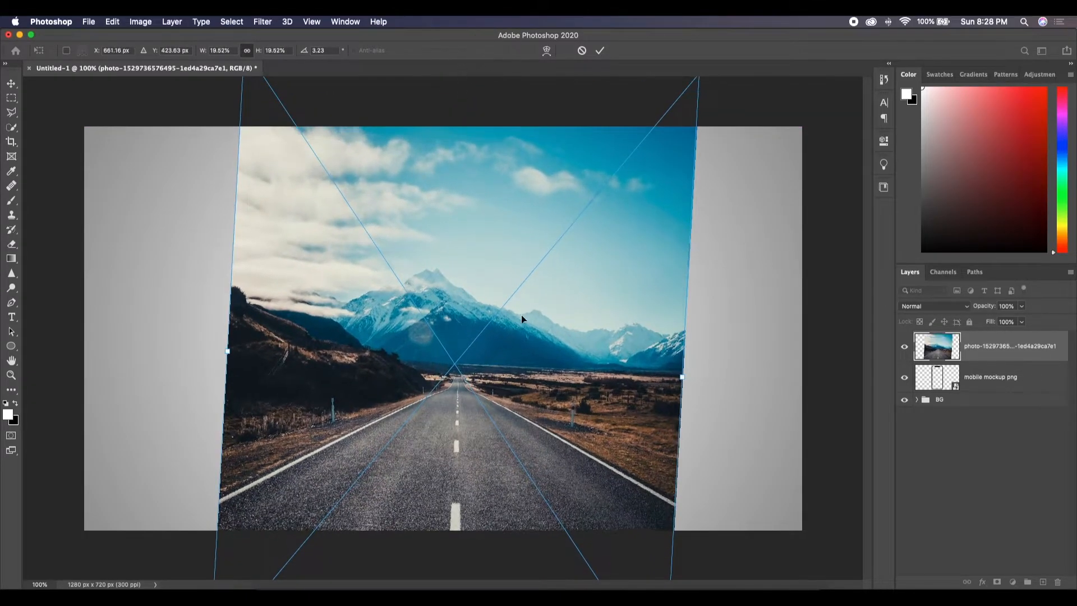
drag(596, 409, 601, 436)
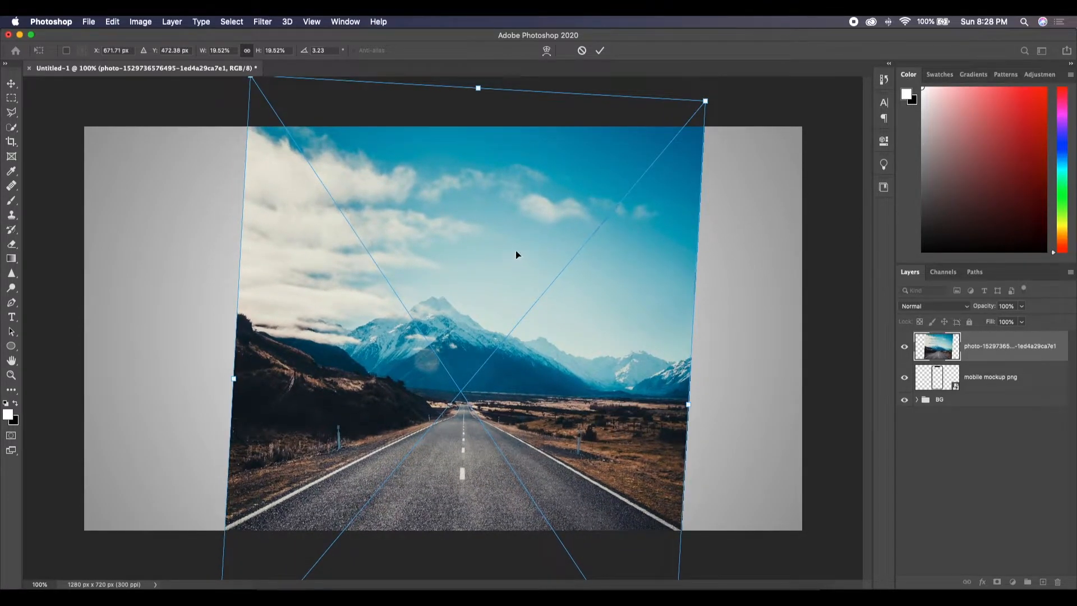
click(601, 51)
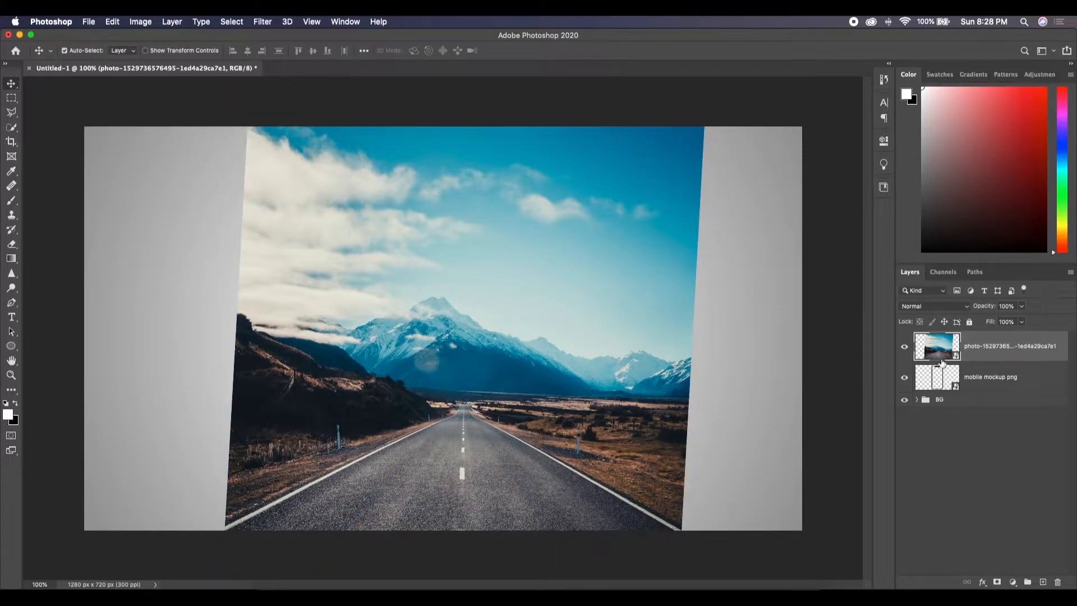
- Move the road photo layer below the phone mockup layer and rename it mountain
drag(936, 354, 933, 388)
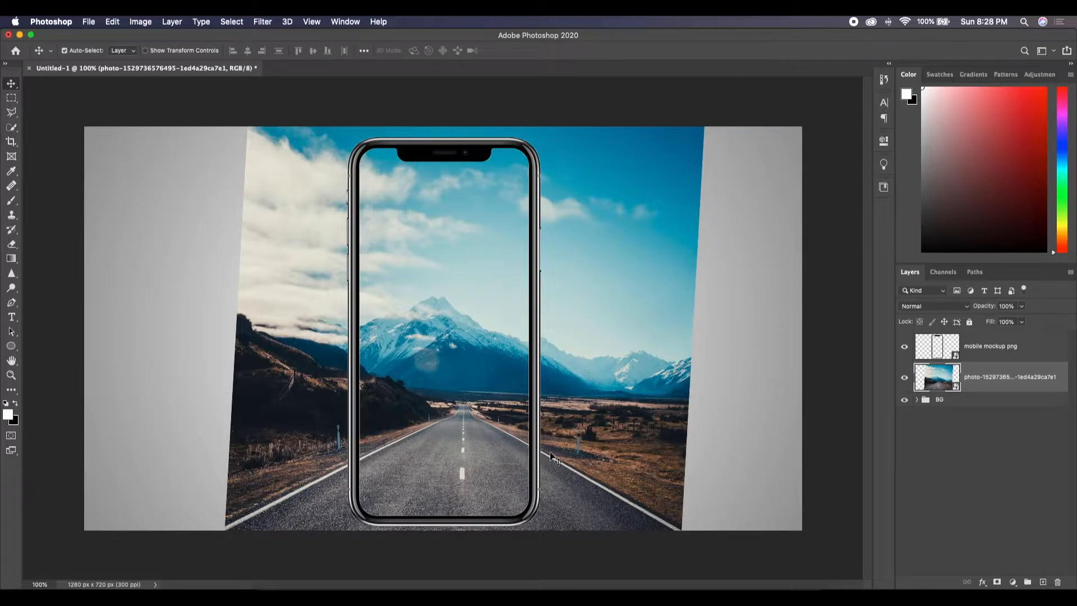
double_click(980, 377)
text(mountain)
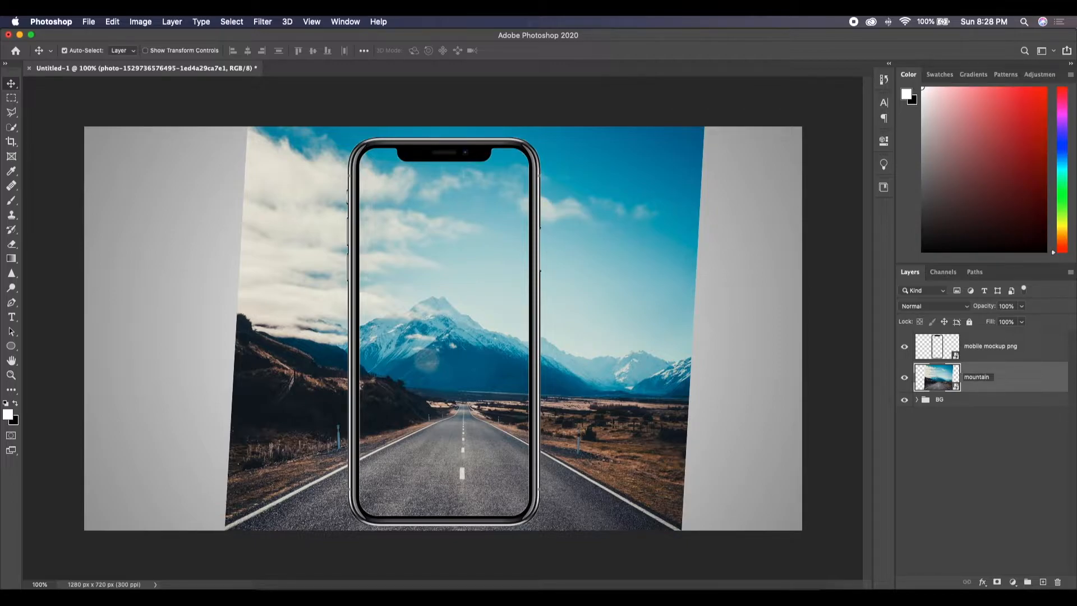
key(Return)
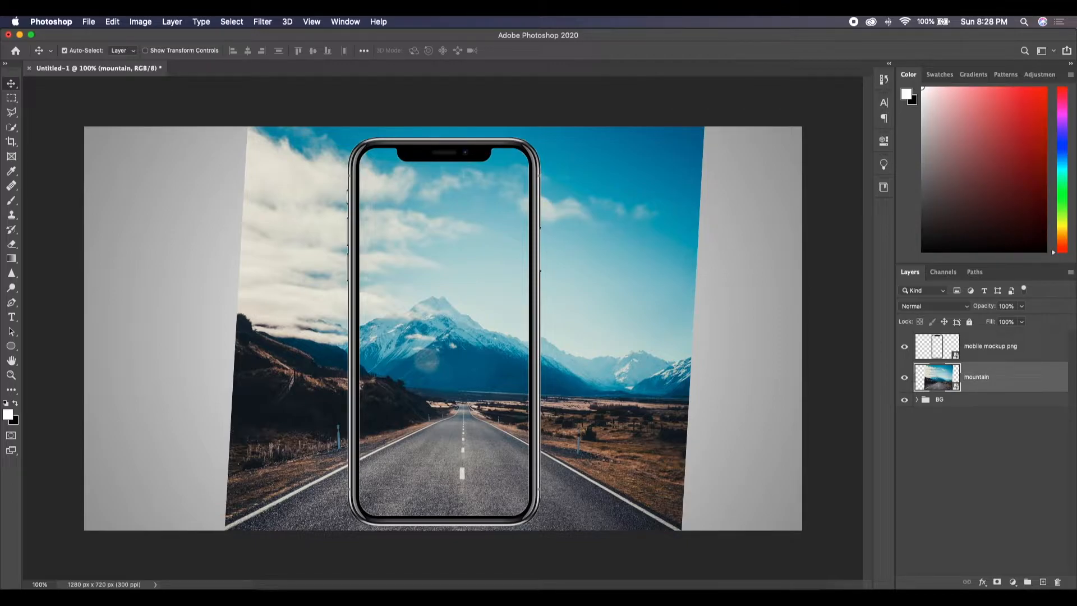
click(968, 444)
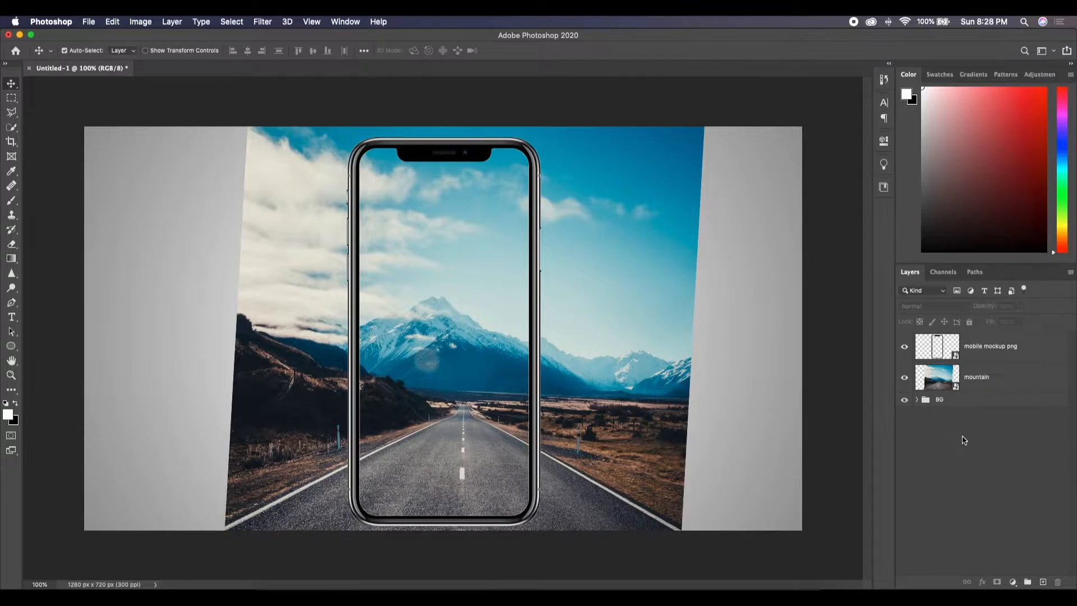
- Add a layer mask to the mountain layer and select the scenery outside the phone and above the road edges with the Polygonal Lasso
click(939, 385)
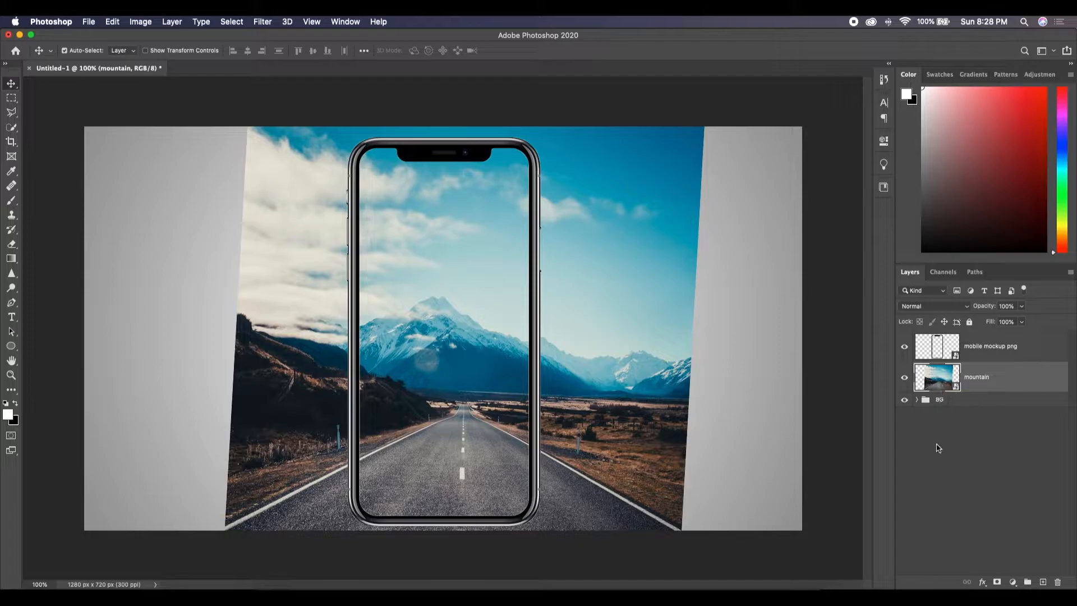
click(997, 583)
click(11, 114)
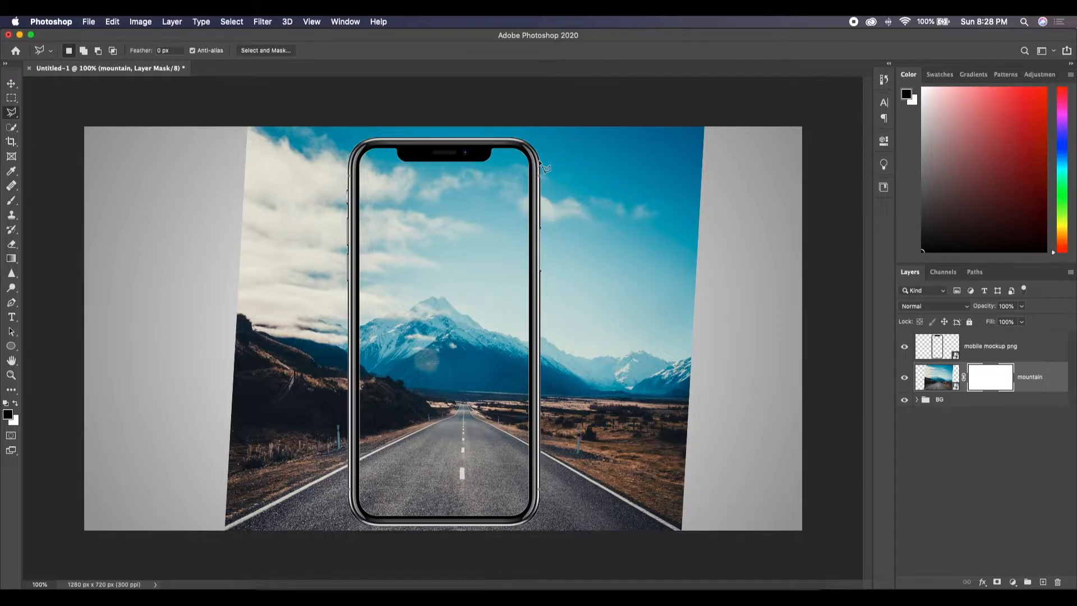
click(541, 164)
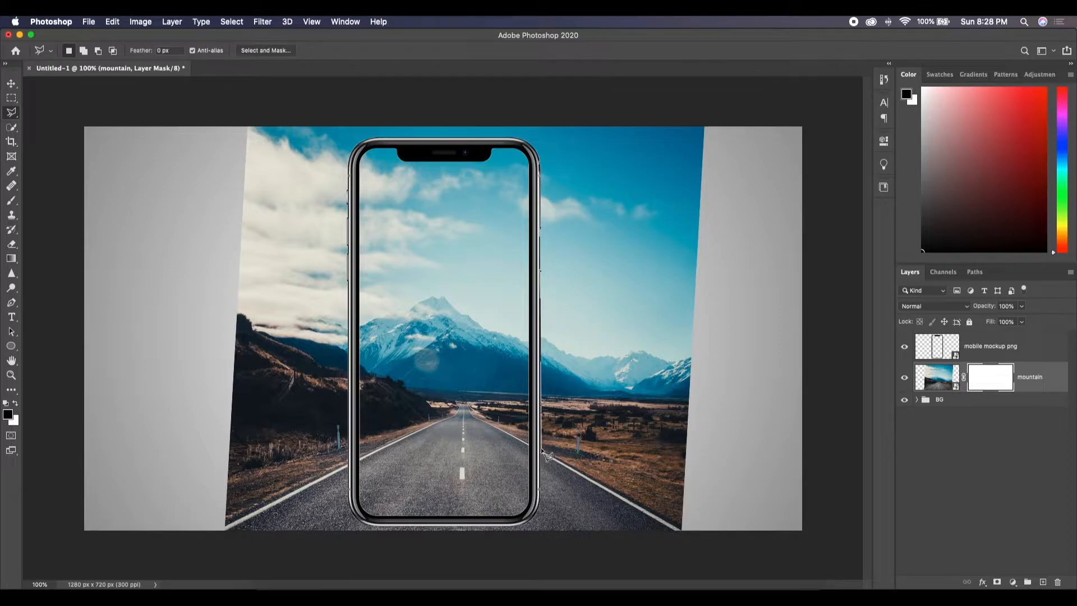
click(542, 450)
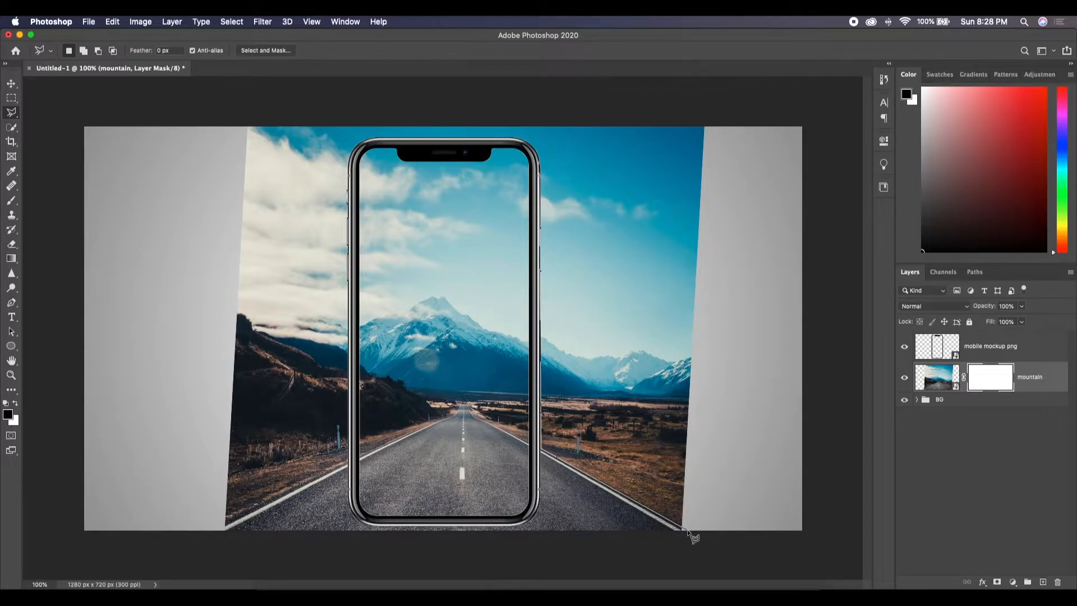
click(691, 531)
click(726, 94)
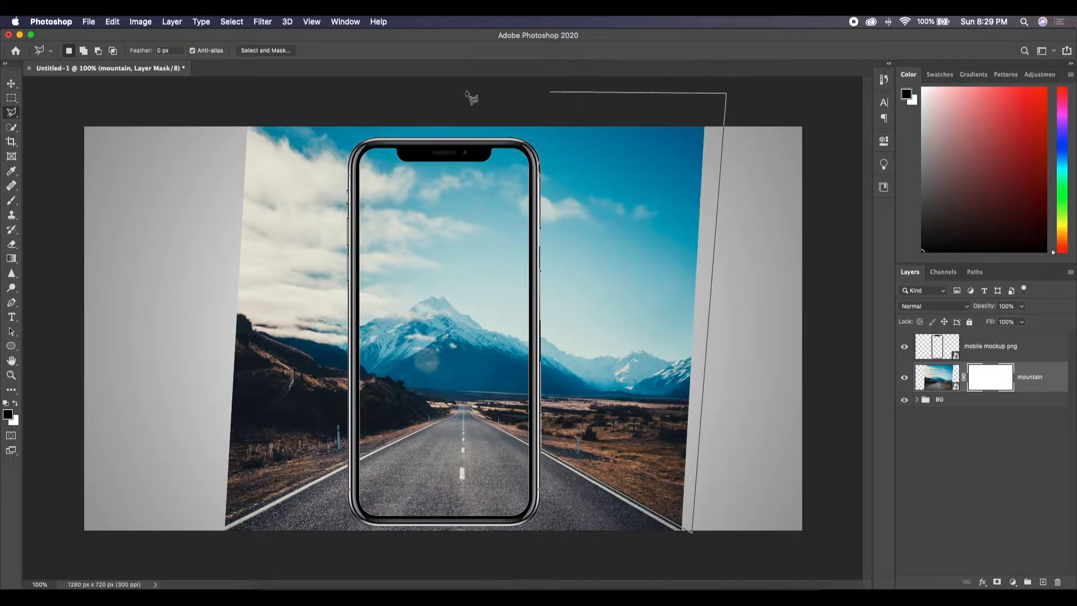
click(220, 97)
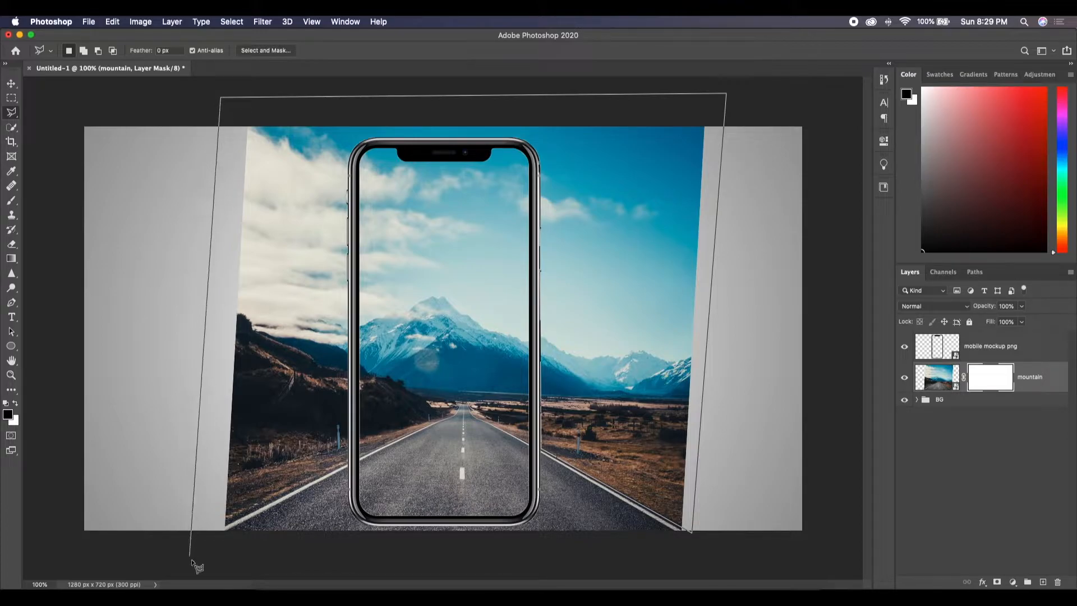
click(208, 546)
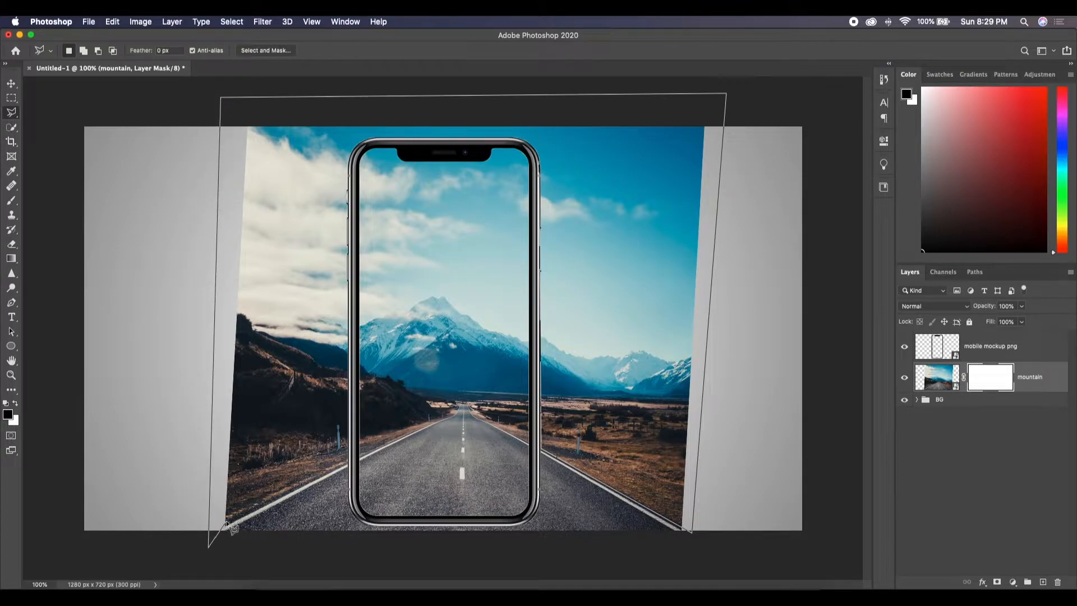
click(226, 523)
click(351, 467)
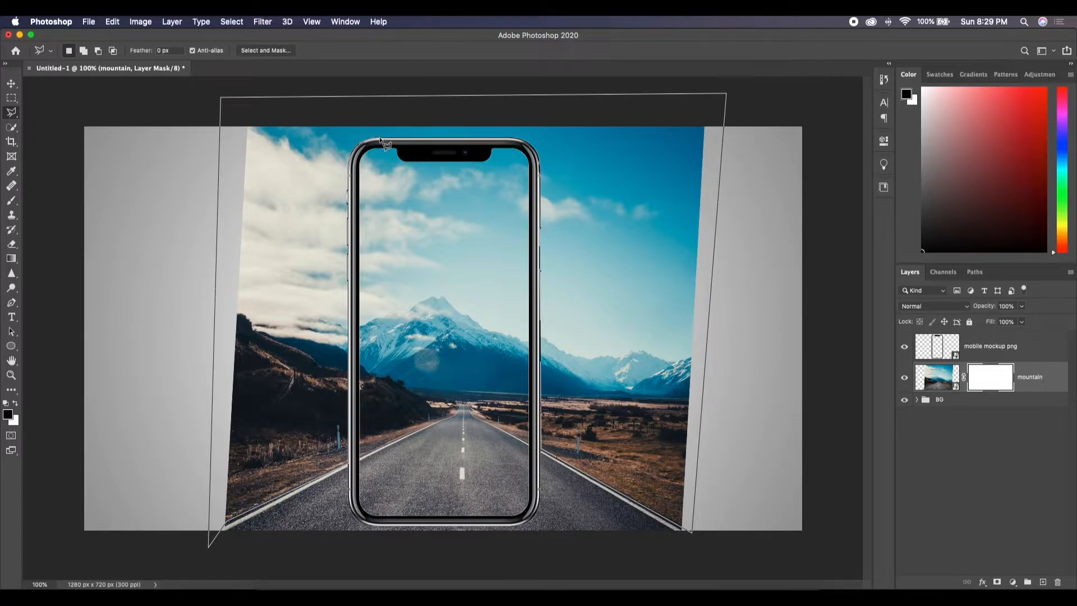
click(514, 138)
click(528, 144)
double_click(540, 165)
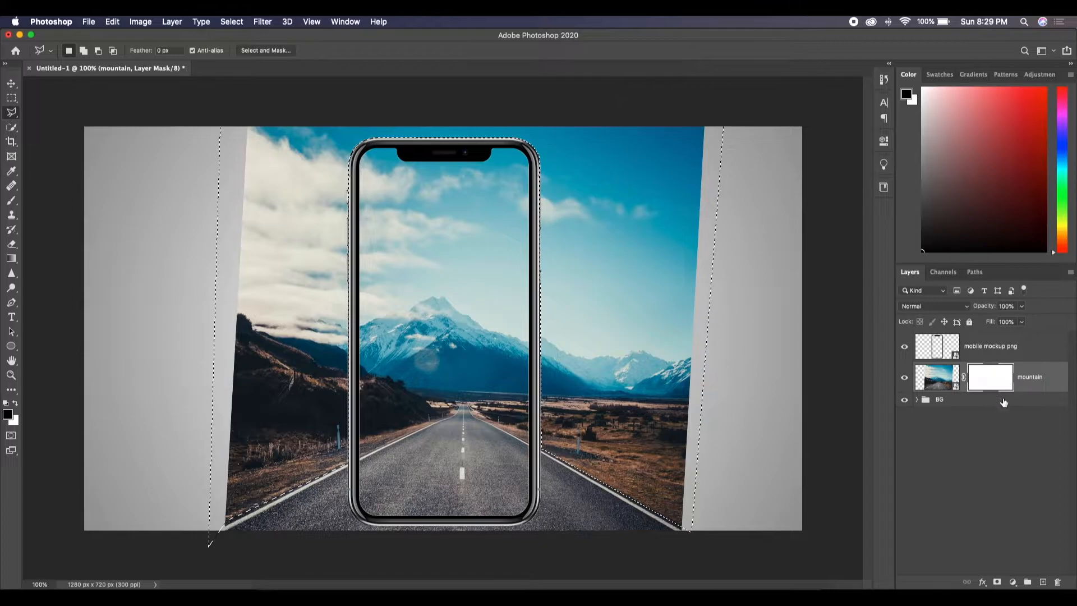
- Paint the selected area black on the mountain mask to hide the scenery outside the phone, and clear the selection
click(10, 206)
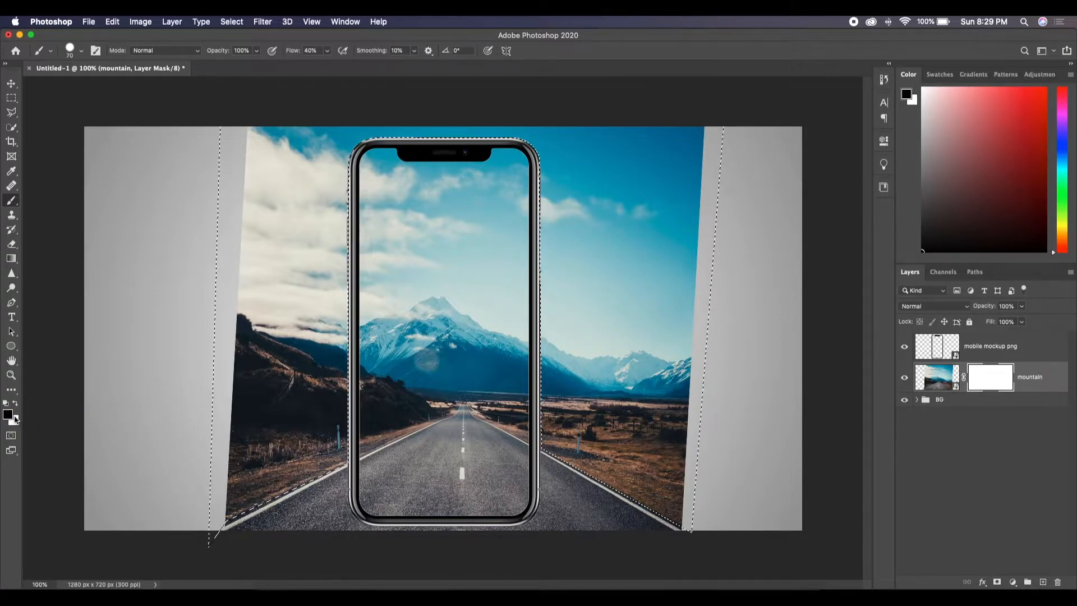
mouse_move(596, 459)
mouse_down()
mouse_move(633, 441)
mouse_move(636, 408)
mouse_move(601, 398)
mouse_move(667, 457)
mouse_move(677, 437)
mouse_move(590, 397)
mouse_move(594, 452)
mouse_move(572, 339)
mouse_move(539, 431)
mouse_move(567, 428)
mouse_up()
mouse_move(630, 300)
mouse_down()
mouse_move(667, 386)
mouse_move(683, 140)
mouse_move(692, 183)
mouse_move(666, 136)
mouse_move(637, 389)
mouse_move(540, 243)
mouse_move(611, 233)
mouse_move(634, 140)
mouse_move(550, 151)
mouse_move(582, 132)
mouse_move(493, 150)
mouse_move(305, 133)
mouse_move(137, 149)
mouse_move(261, 172)
mouse_move(217, 233)
mouse_move(269, 245)
mouse_move(322, 216)
mouse_move(360, 281)
mouse_move(320, 243)
mouse_move(283, 456)
mouse_move(321, 365)
mouse_move(329, 452)
mouse_move(206, 510)
mouse_move(310, 380)
mouse_move(173, 476)
mouse_move(222, 452)
mouse_up()
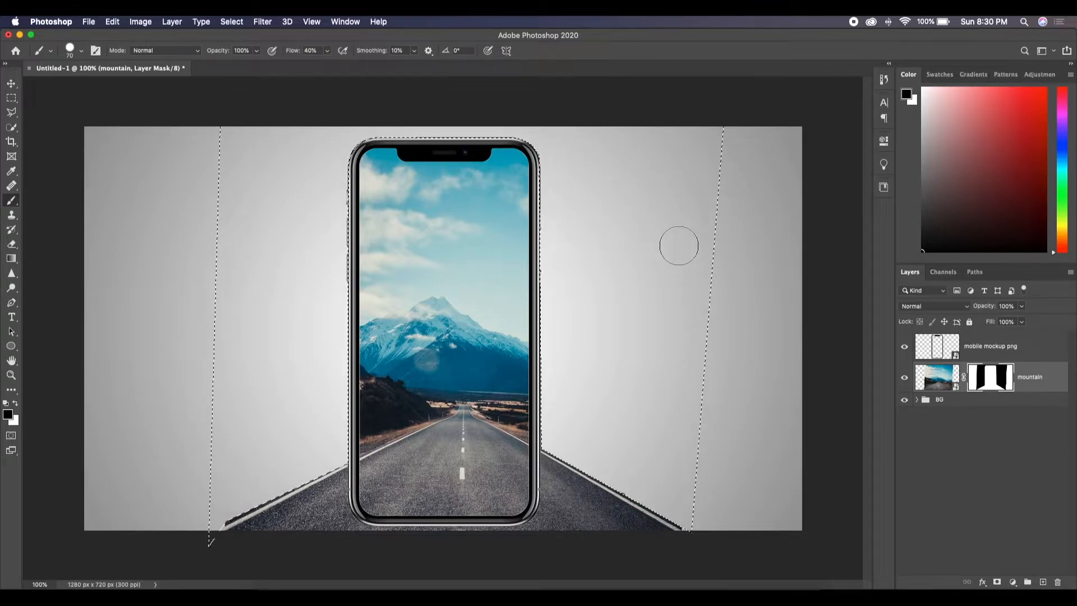
key(super+d)
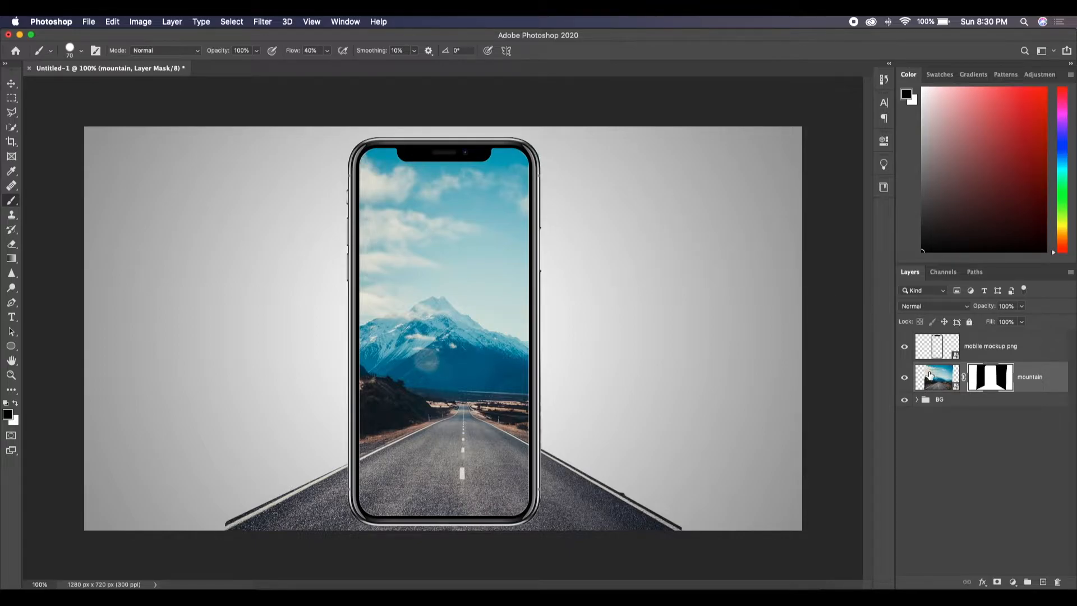
- Move the mountain layer straight down 17 px with Free Transform, to about Y 489 px
click(929, 376)
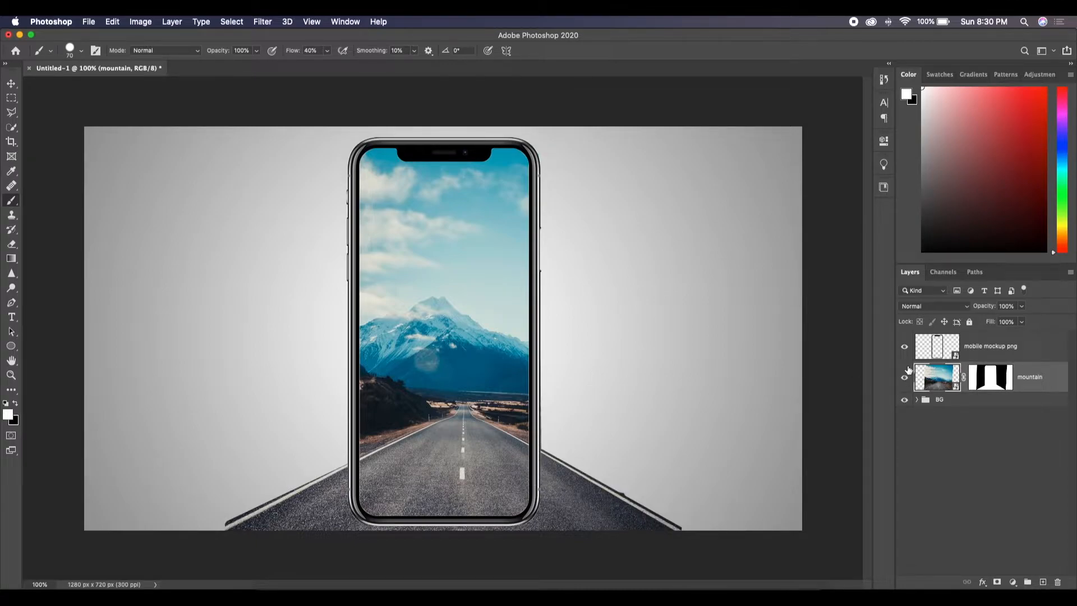
key(ctrl+t)
key(Down)
key(Down)
key(Down)
key(Down)
key(Down)
key(Down)
key(Down)
key(Down)
key(Down)
key(Down)
key(Down)
key(Down)
key(Down)
key(Down)
key(Down)
key(Down)
key(Down)
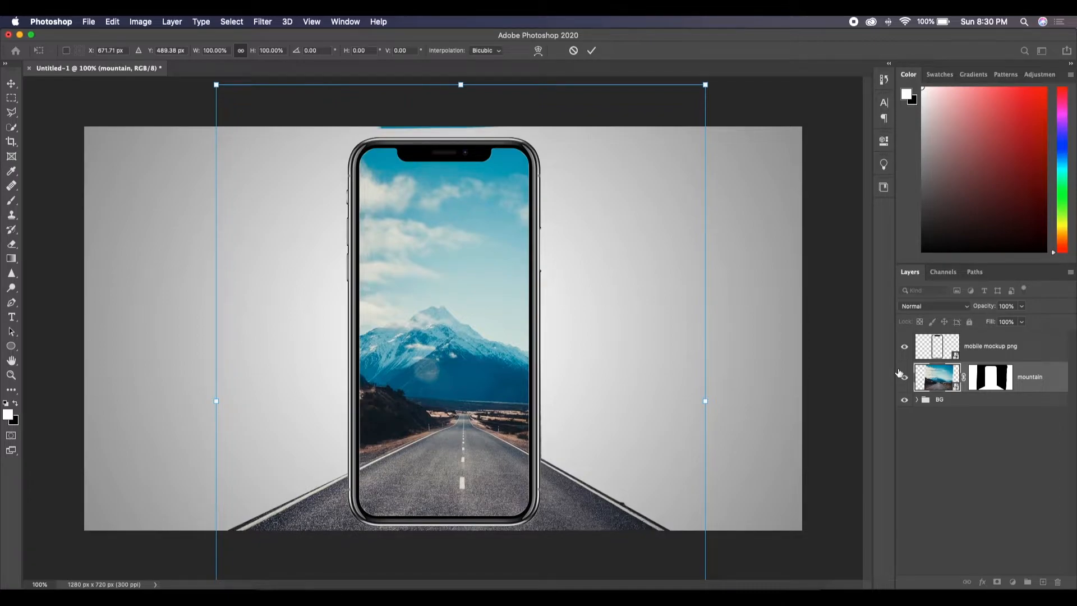
click(591, 51)
key(b)
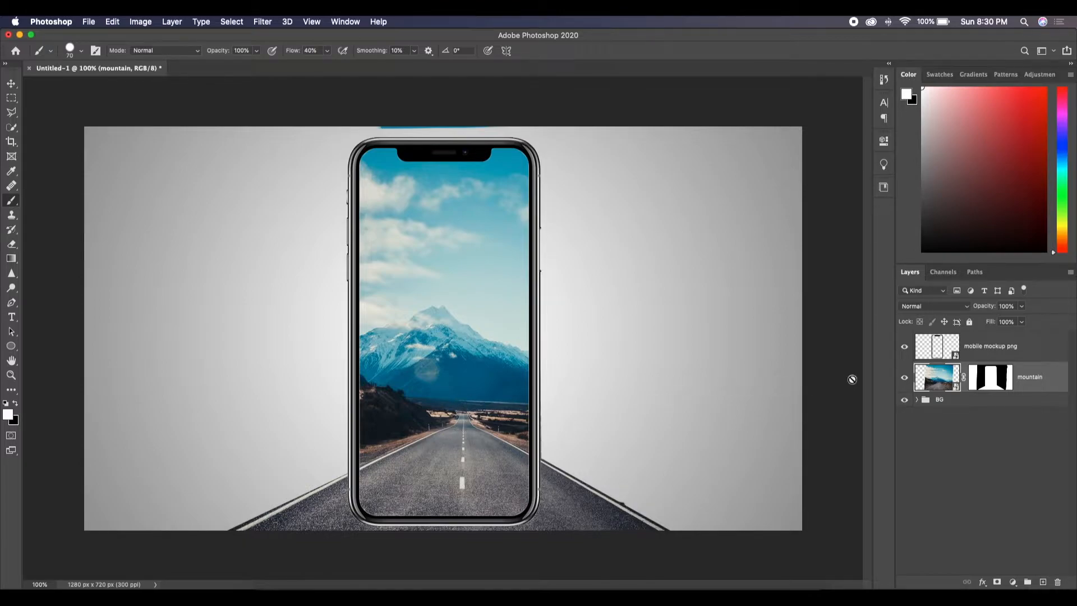
- Add a layer mask to the phone mockup layer and select the phone's lower end over the road with the Polygonal Lasso
click(933, 352)
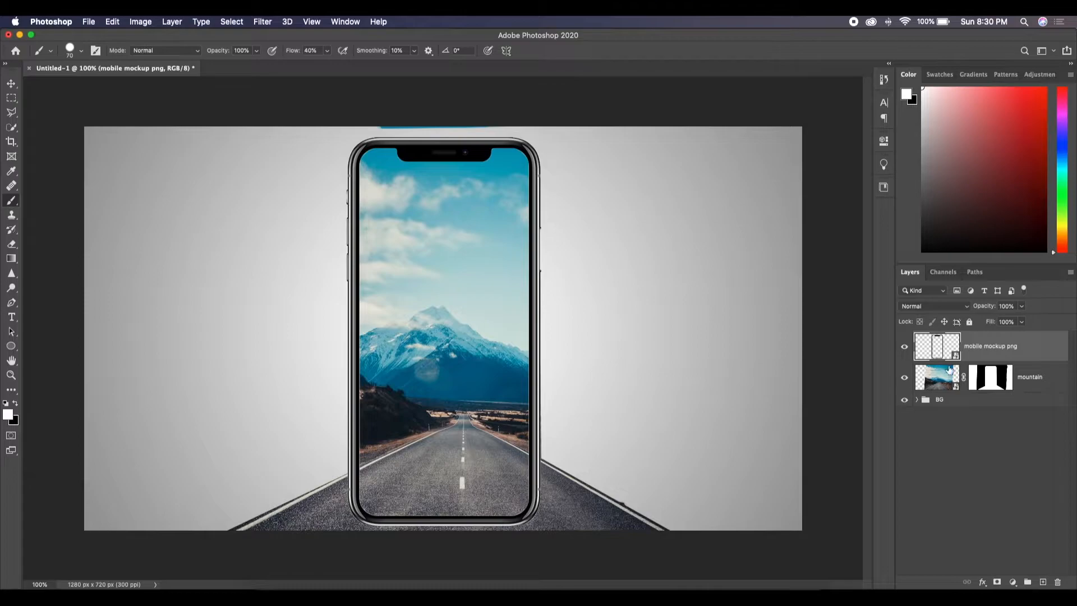
click(998, 582)
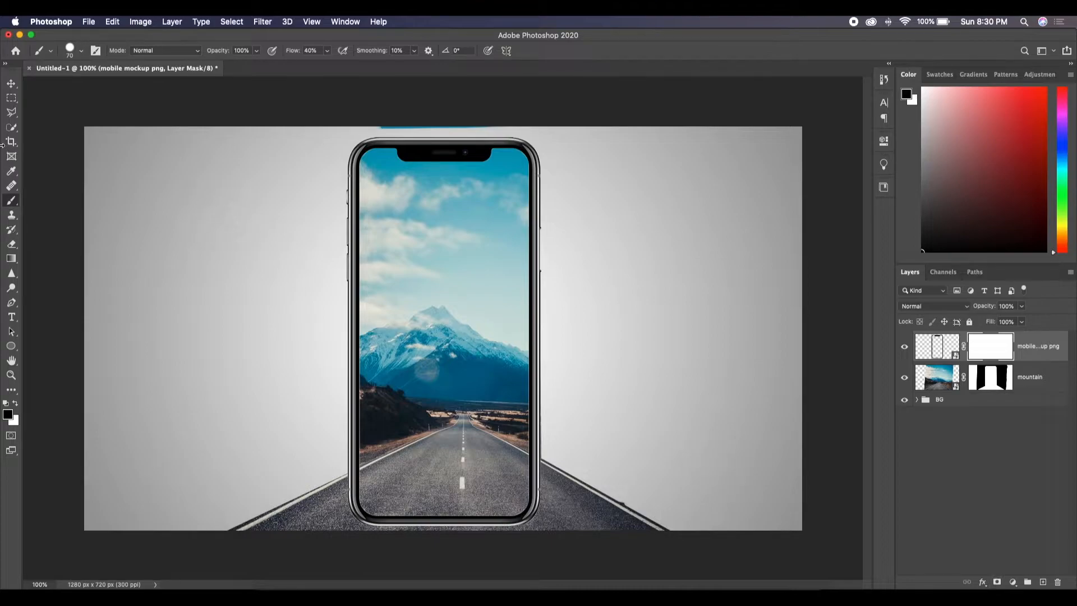
click(10, 114)
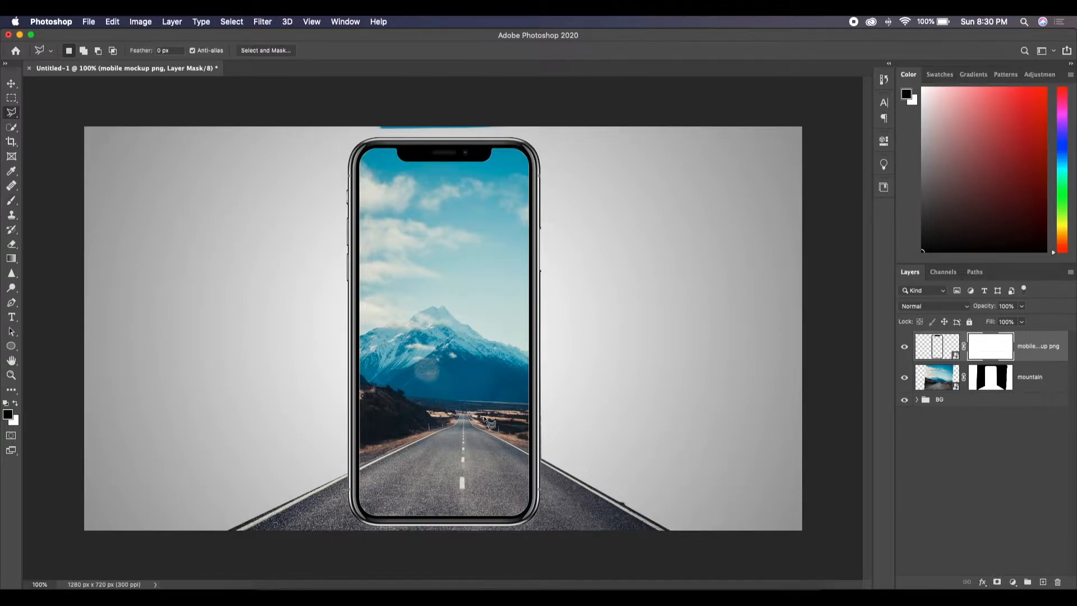
click(527, 453)
click(544, 462)
click(545, 510)
click(530, 528)
click(359, 528)
click(338, 492)
click(342, 476)
click(361, 464)
click(407, 450)
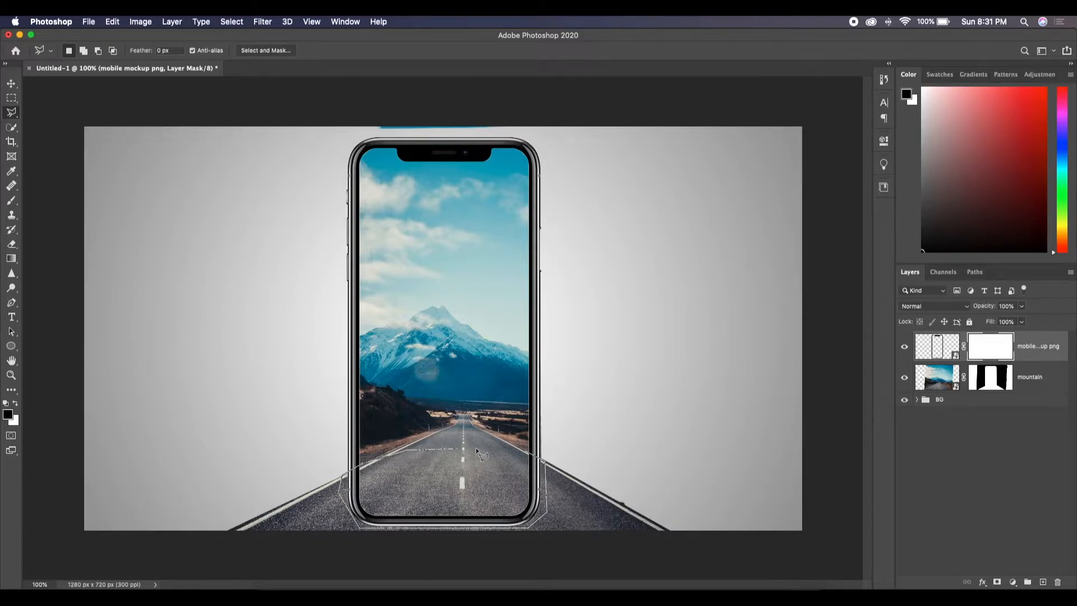
click(531, 457)
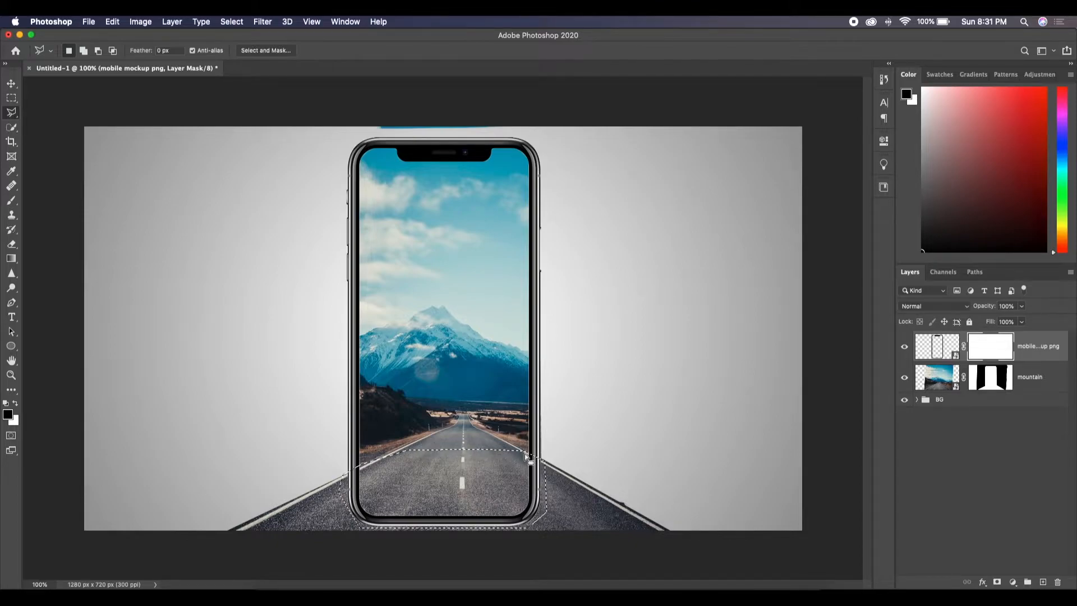
- Paint the selected area black on the mockup mask to hide the phone frame over the road, and clear the selection
click(9, 201)
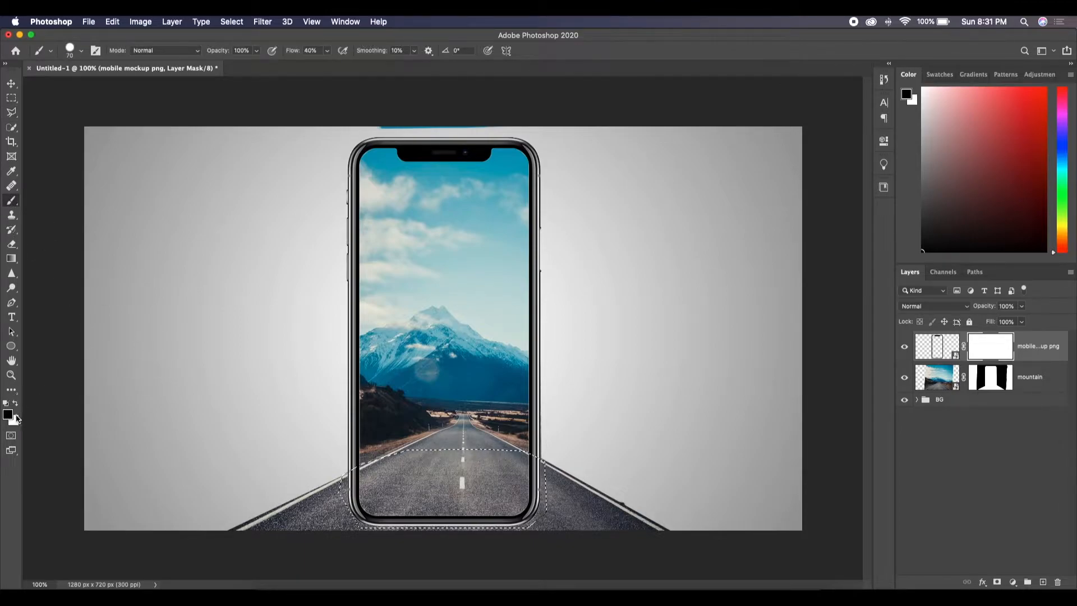
mouse_move(500, 509)
mouse_down()
mouse_move(562, 449)
mouse_move(439, 520)
mouse_move(423, 554)
mouse_move(290, 536)
mouse_move(520, 499)
mouse_move(457, 532)
mouse_move(222, 511)
mouse_move(253, 487)
mouse_up()
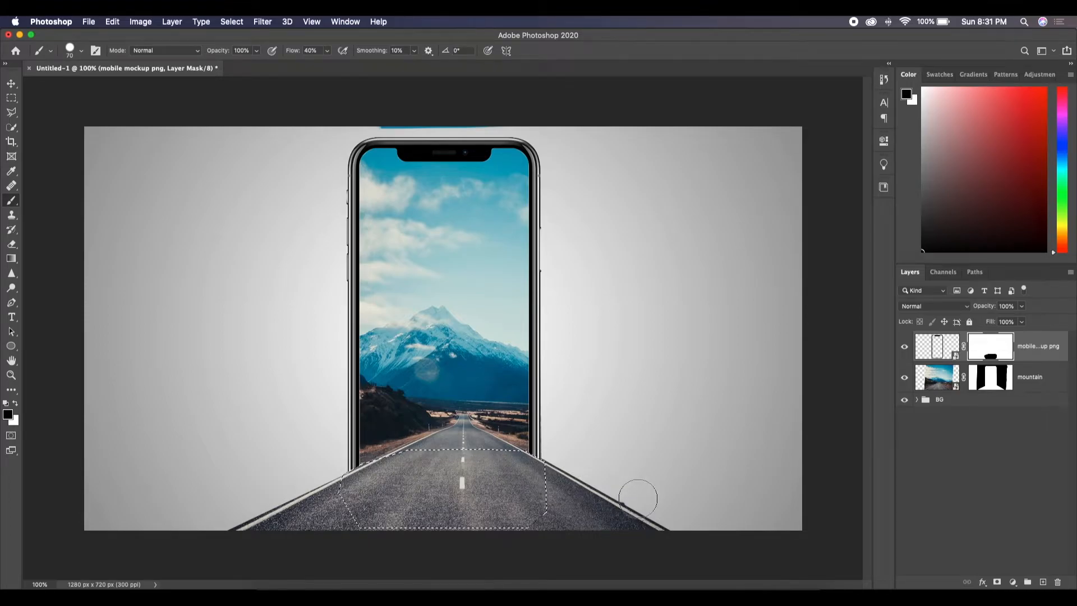
key(super+d)
key(x)
- Group the phone mockup and mountain layers together and name the group Images
shift+click(933, 370)
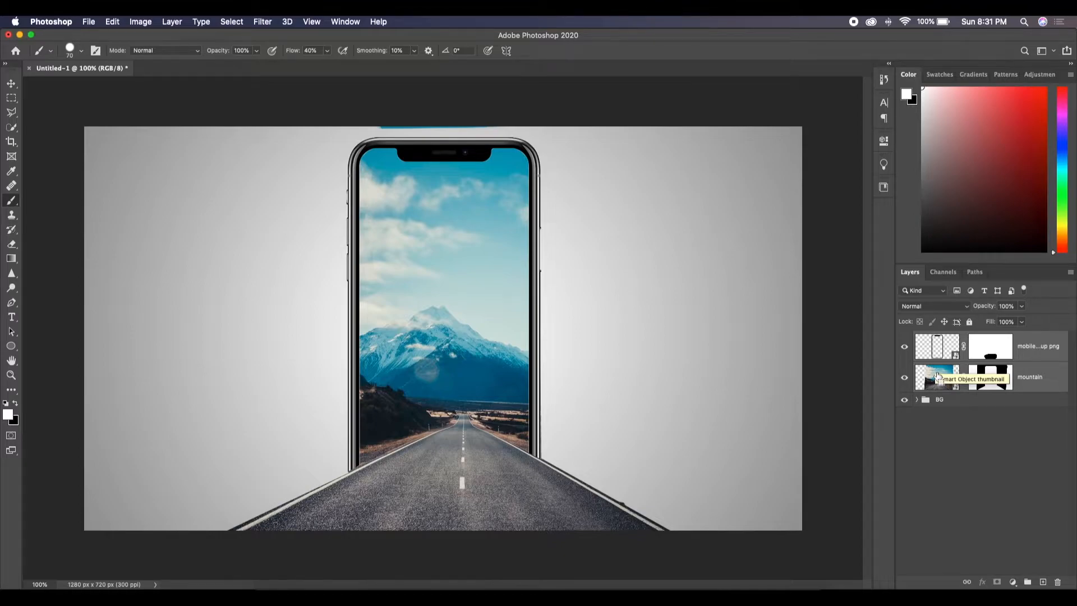
key(super+g)
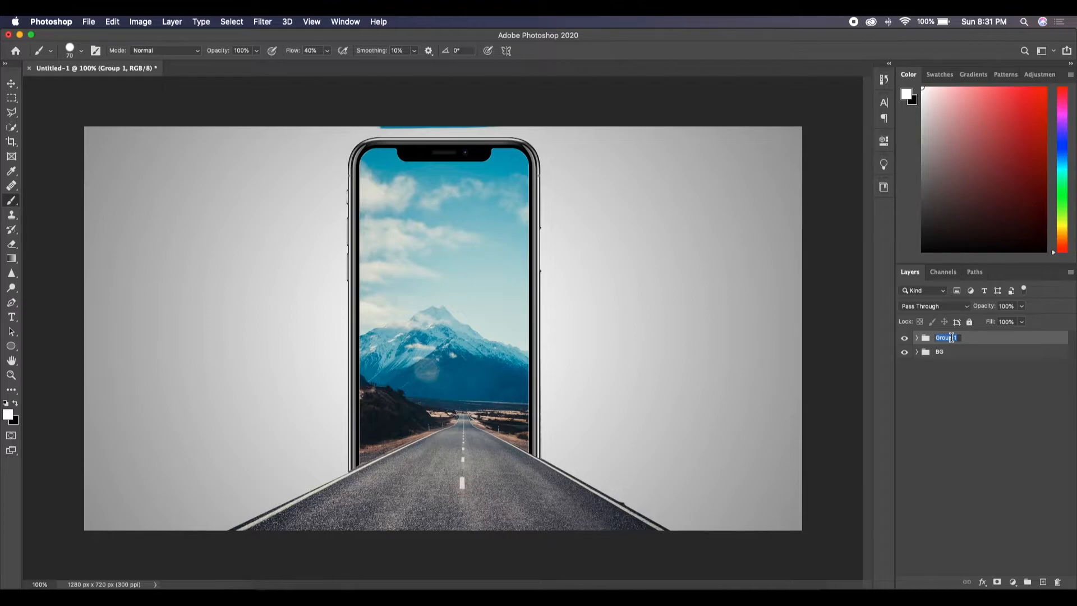
key(BackSpace)
key(Return)
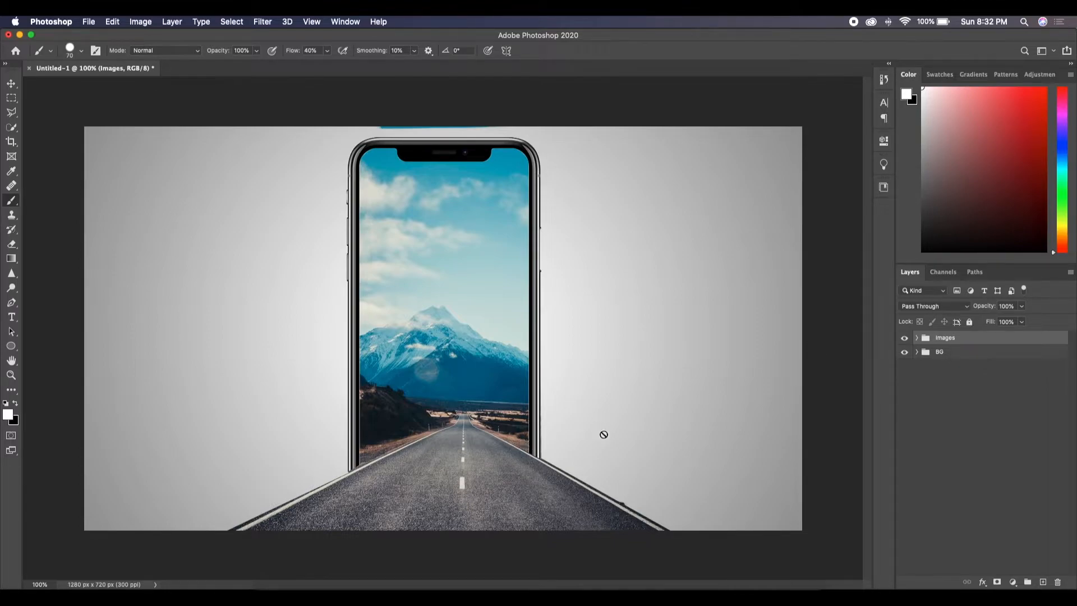
- Place the image 1044947_cars-png-image.png in the composite as an embedded smart object
click(89, 22)
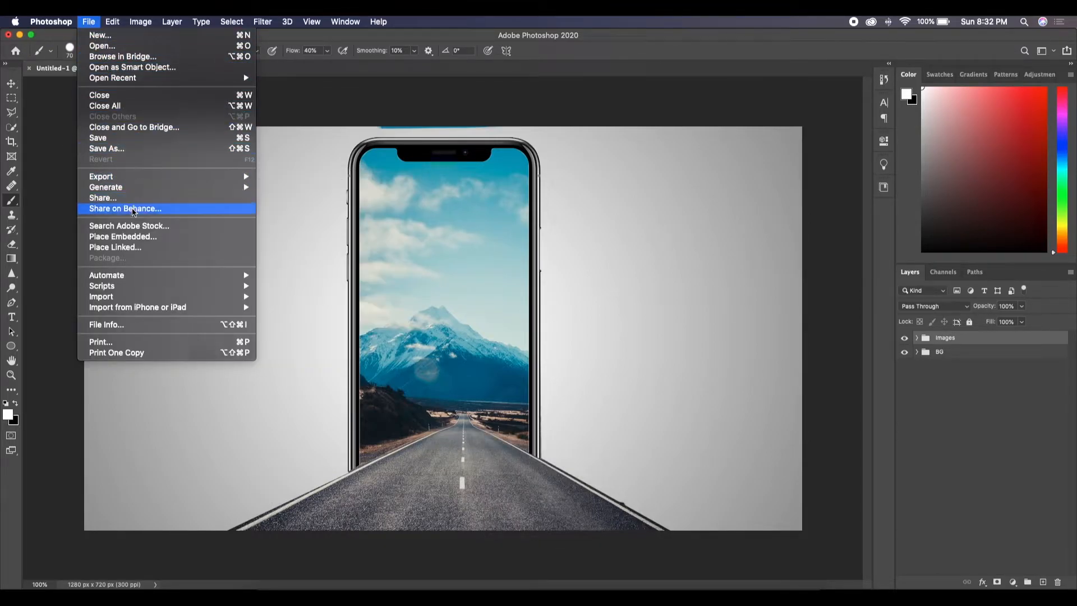
click(128, 239)
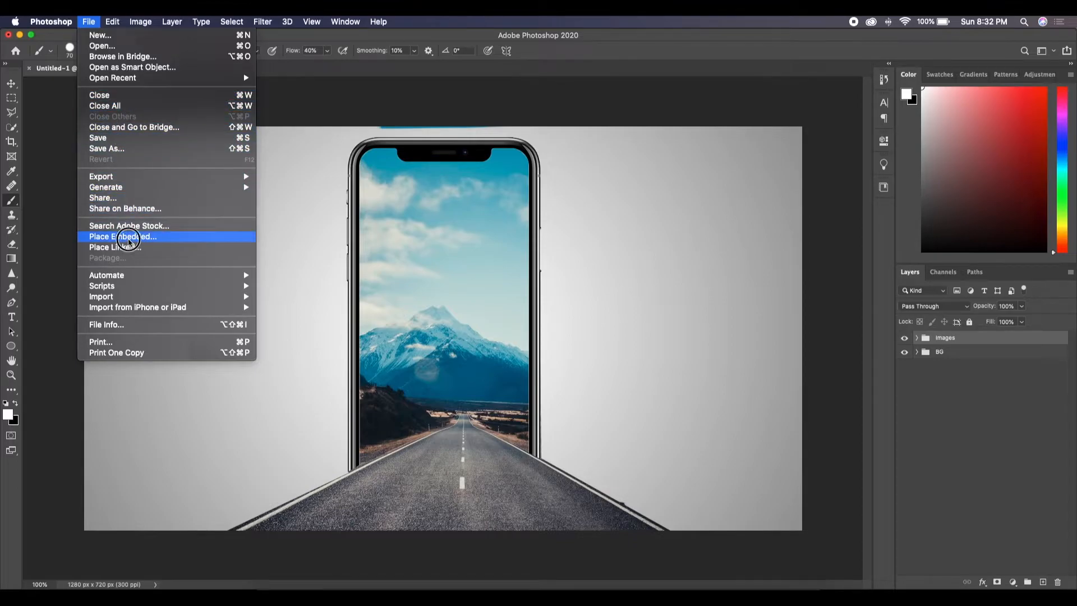
click(431, 153)
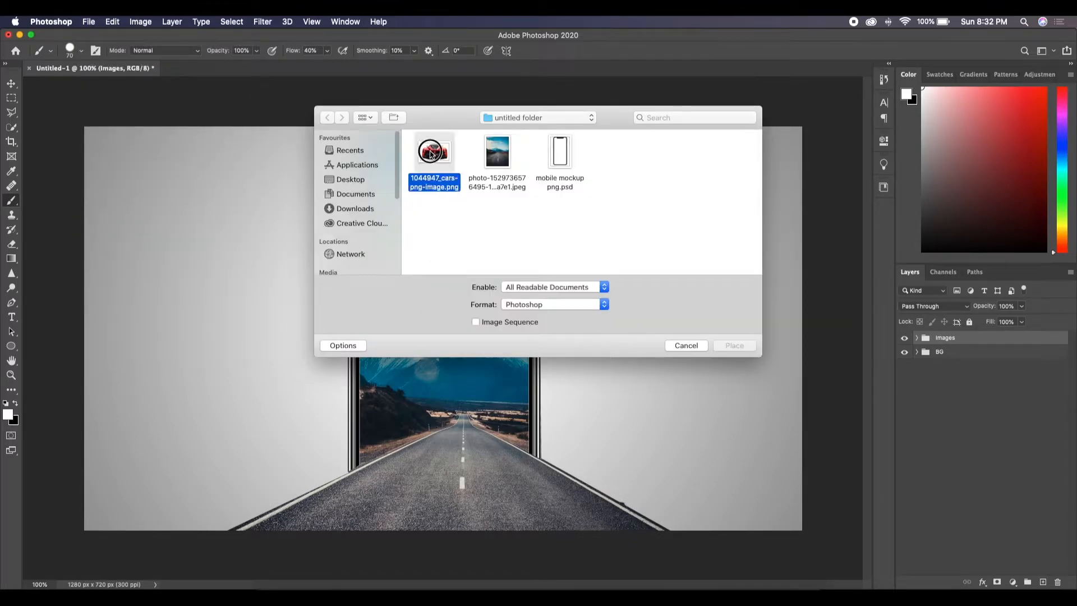
click(727, 344)
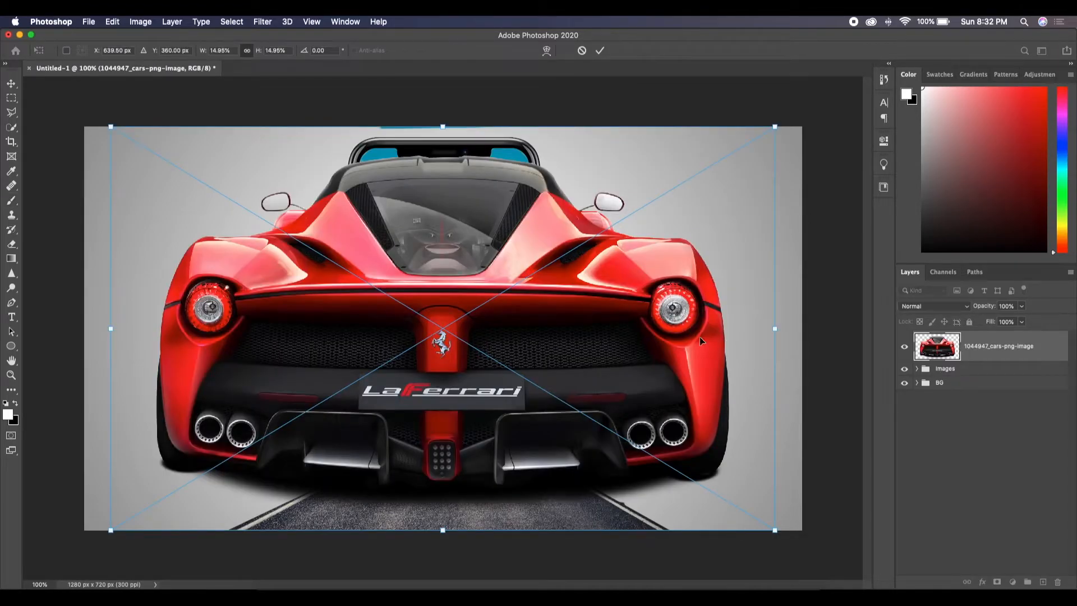
- Scale the placed car down to about 3.44% and position it on the road at the canvas's lower edge
drag(776, 127, 253, 456)
drag(210, 487, 484, 486)
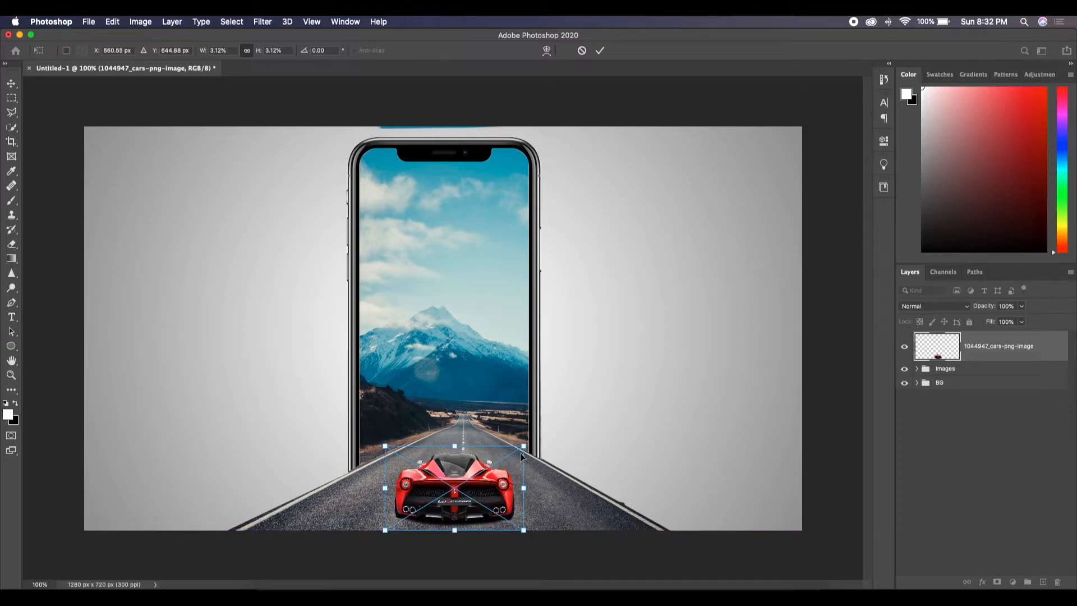
drag(524, 446, 531, 441)
drag(379, 439, 375, 436)
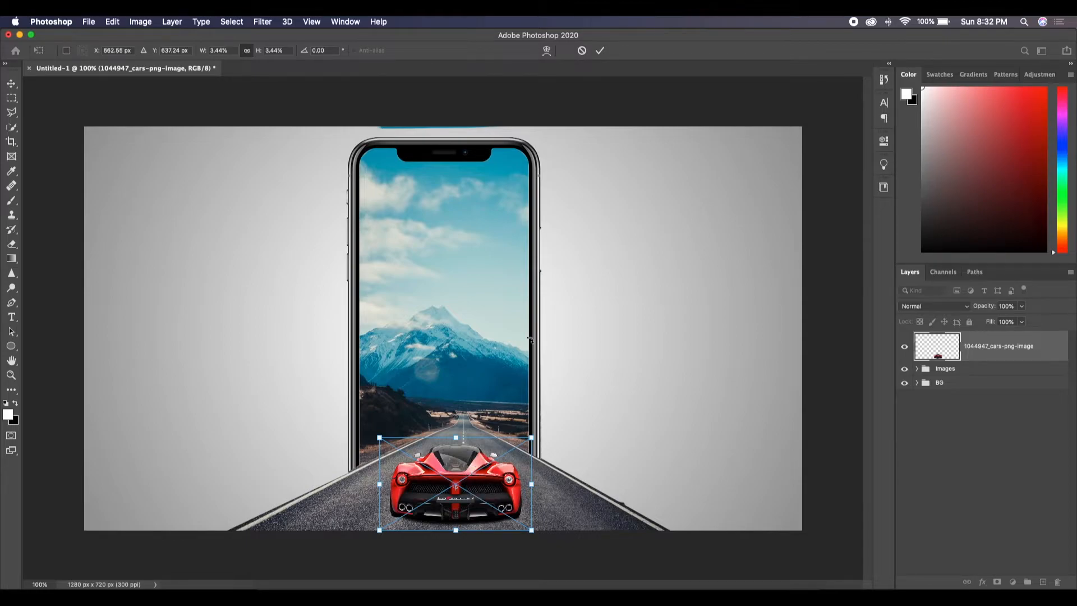
click(600, 51)
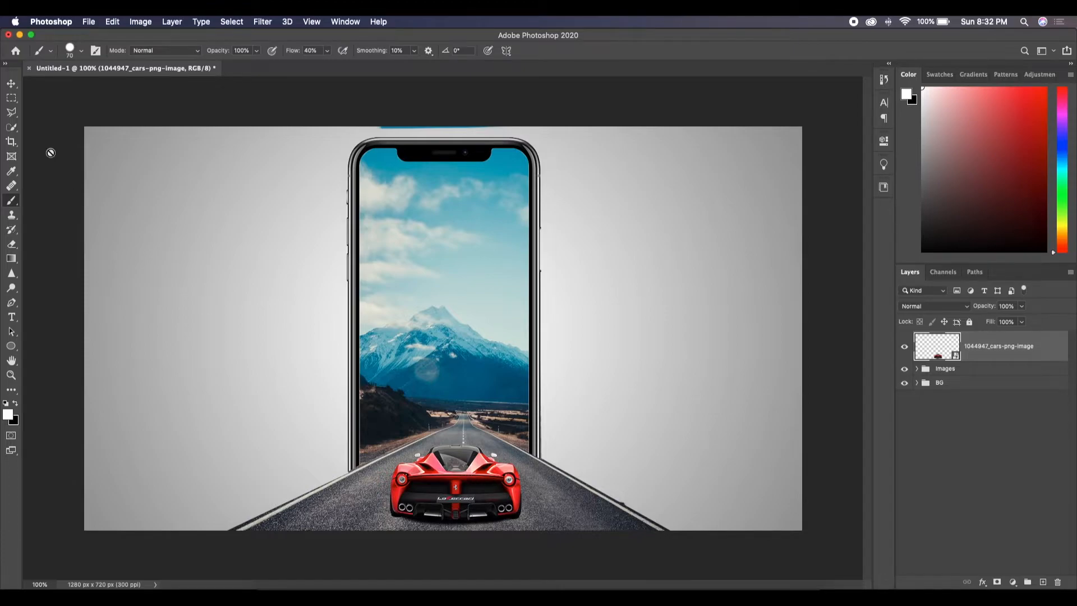
- Duplicate the car layer three times with the Move tool, spreading the copies over the phone screen
click(13, 85)
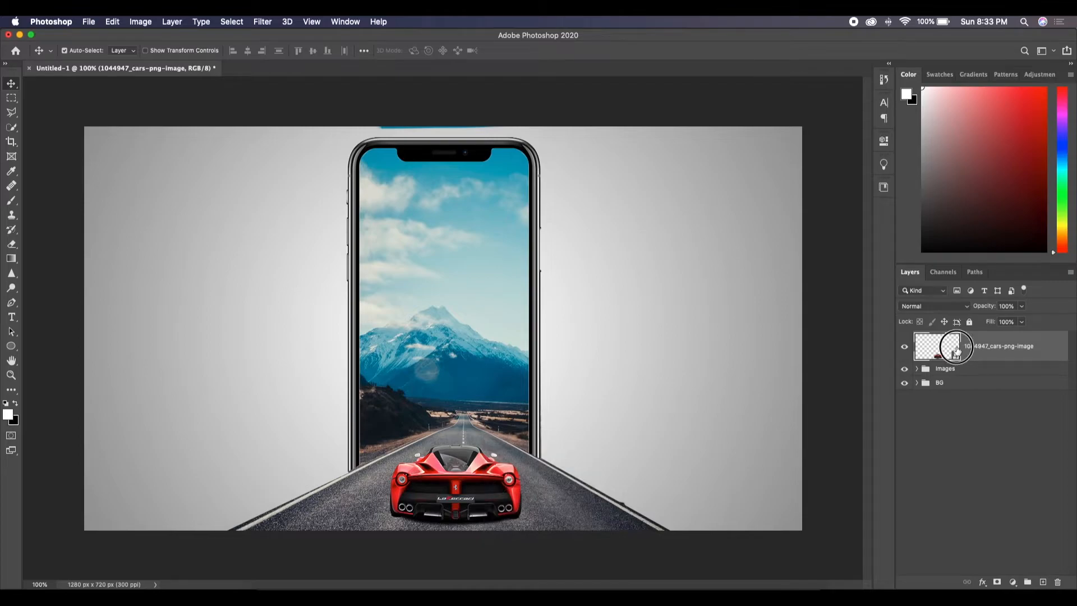
click(457, 482)
drag(457, 481, 429, 298)
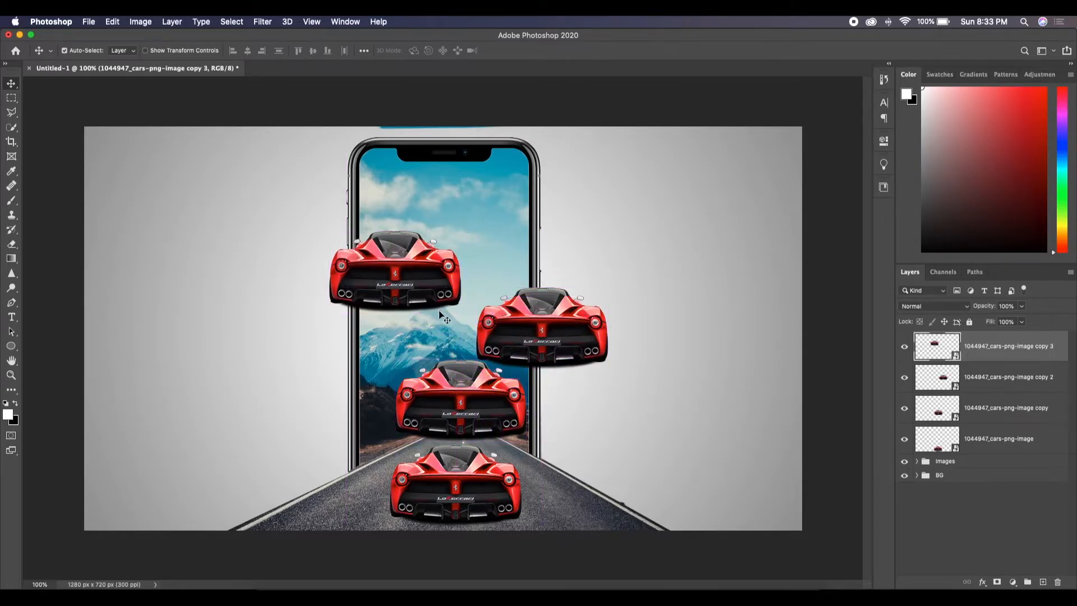
- Scale the first car copy down to about 0.63% and place it on the road beyond the large car
click(465, 414)
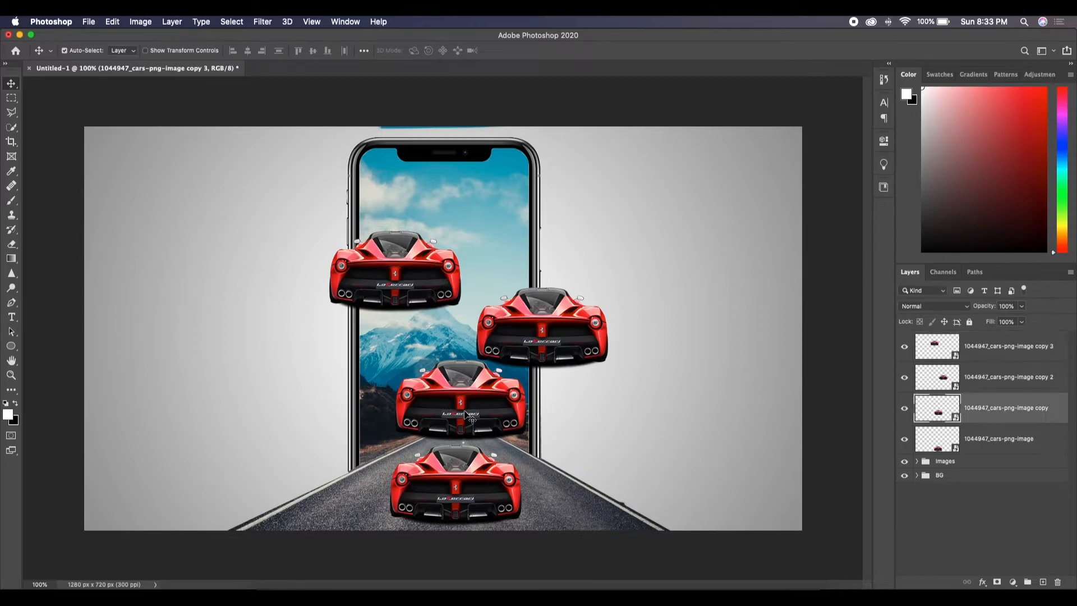
key(super+t)
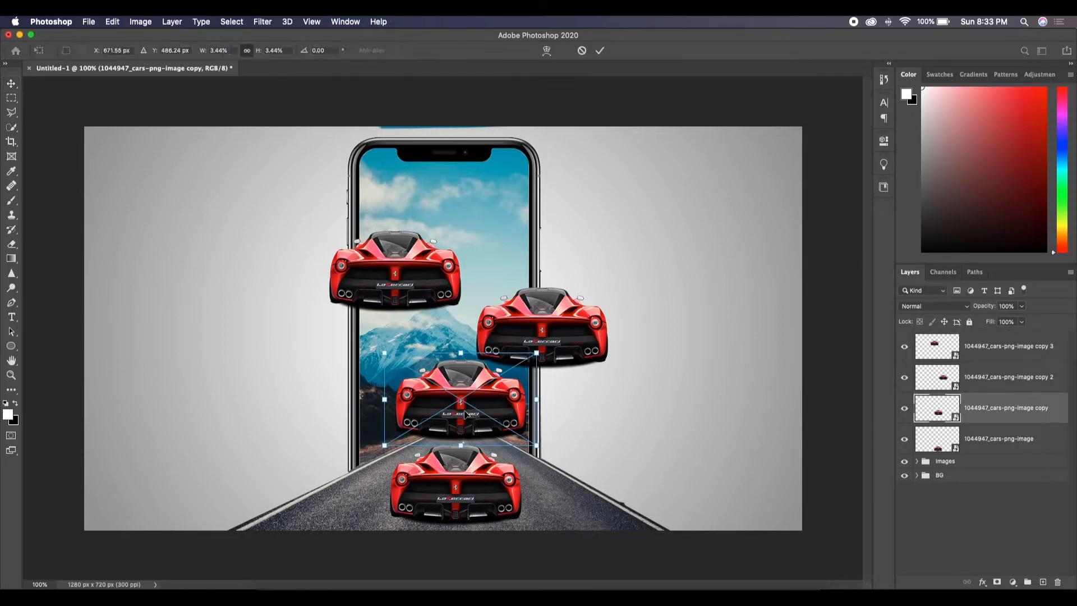
drag(535, 354, 482, 431)
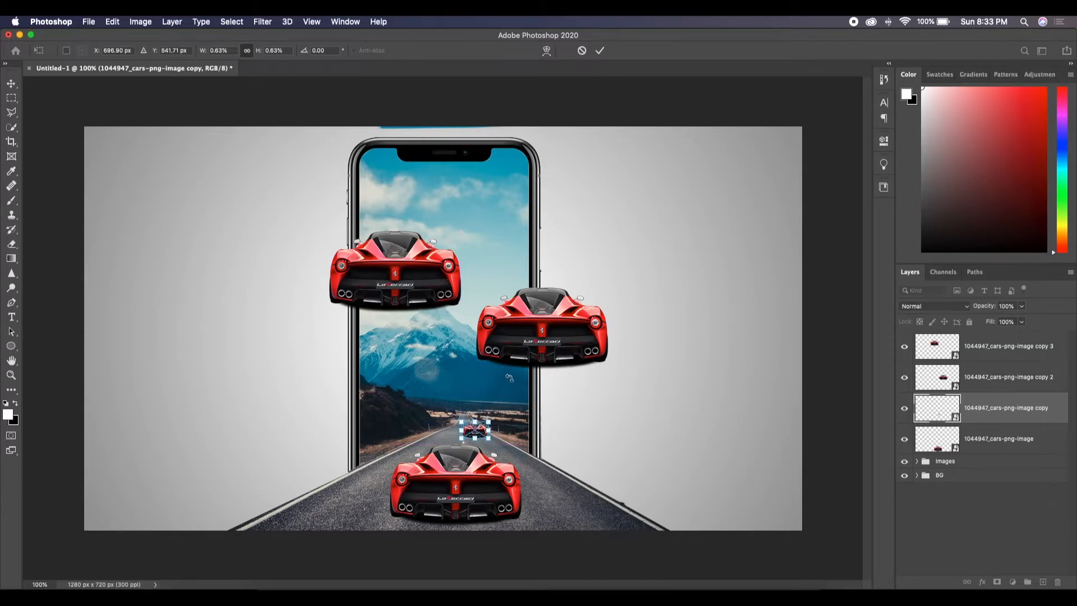
click(600, 51)
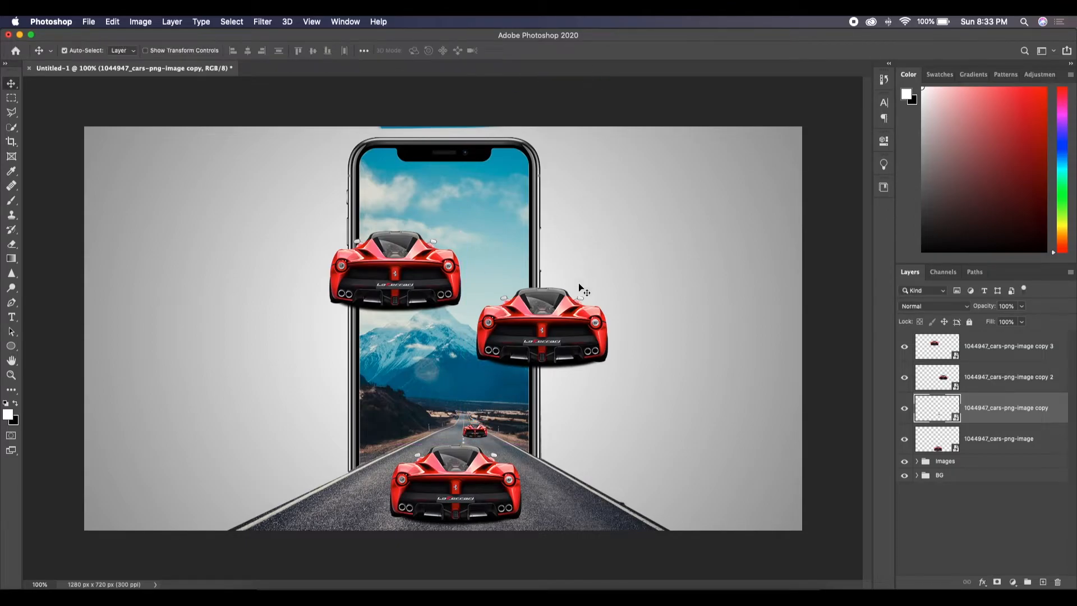
- Shrink the copy 2 car to a tiny size with Free Transform and place it in the left lane farther up the road
click(937, 381)
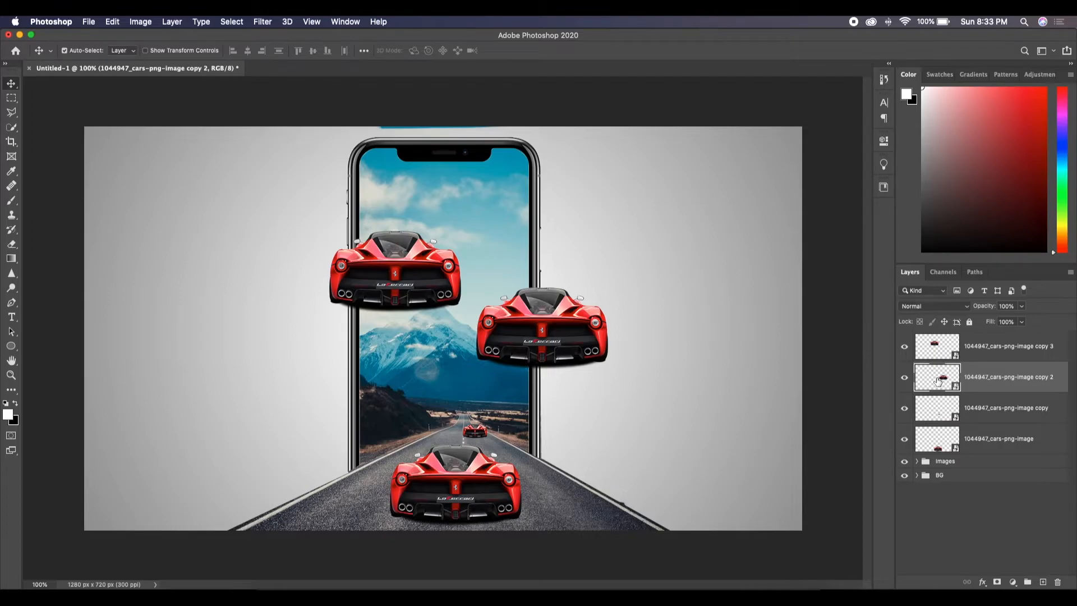
key(super+t)
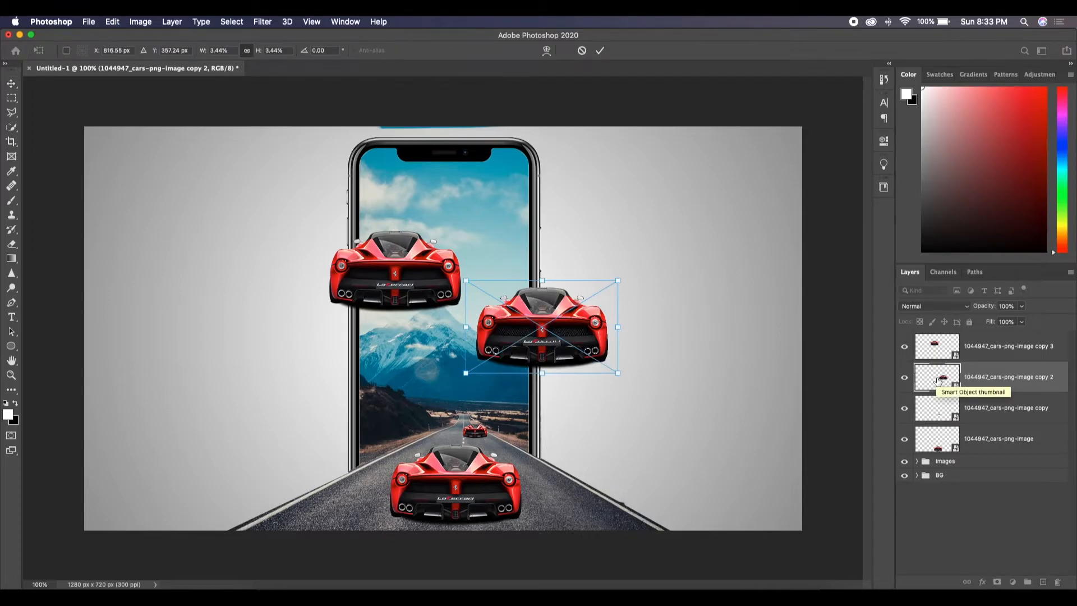
drag(619, 279, 461, 418)
key(super+equal)
key(super+equal)
key(super+equal)
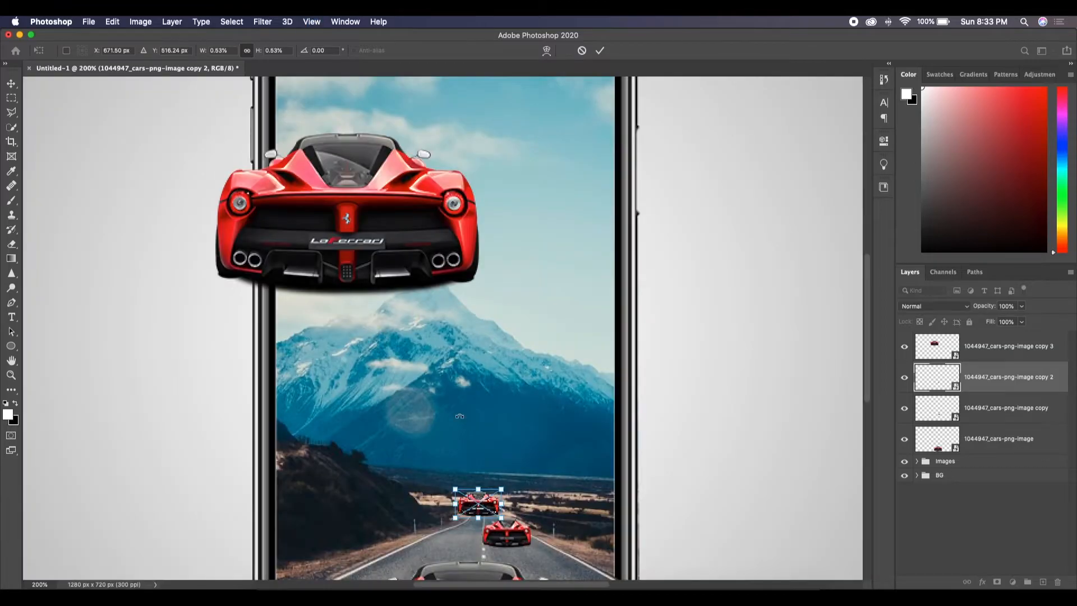
scroll(460, 420, down, 5)
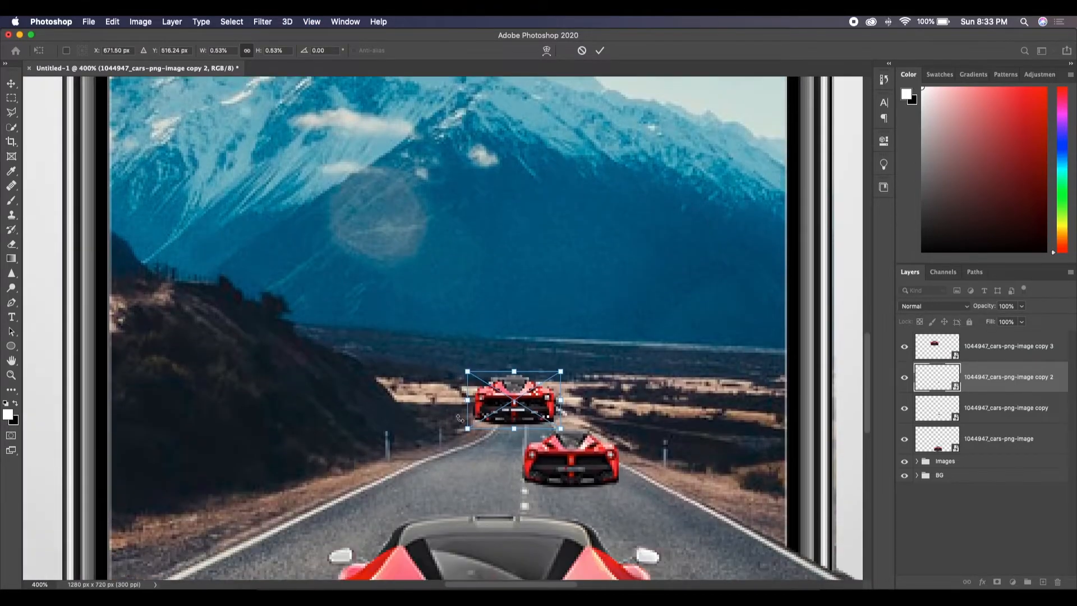
drag(563, 371, 516, 420)
click(599, 51)
key(super+minus)
key(super+minus)
key(super+minus)
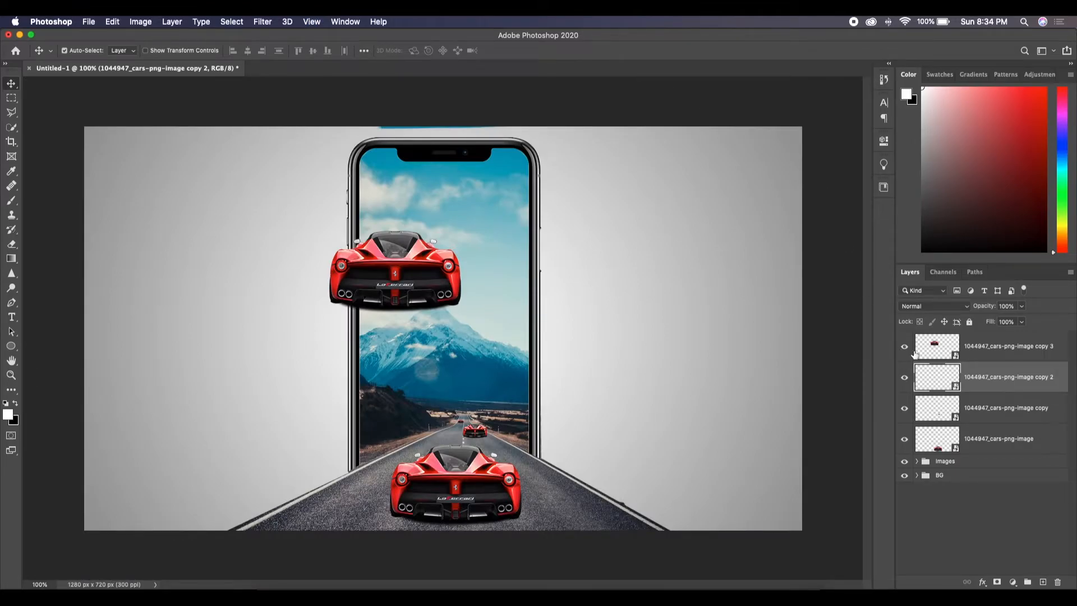
- Scale the copy 3 car down to about 0.12% and place it in the right lane at the far end of the road
click(937, 348)
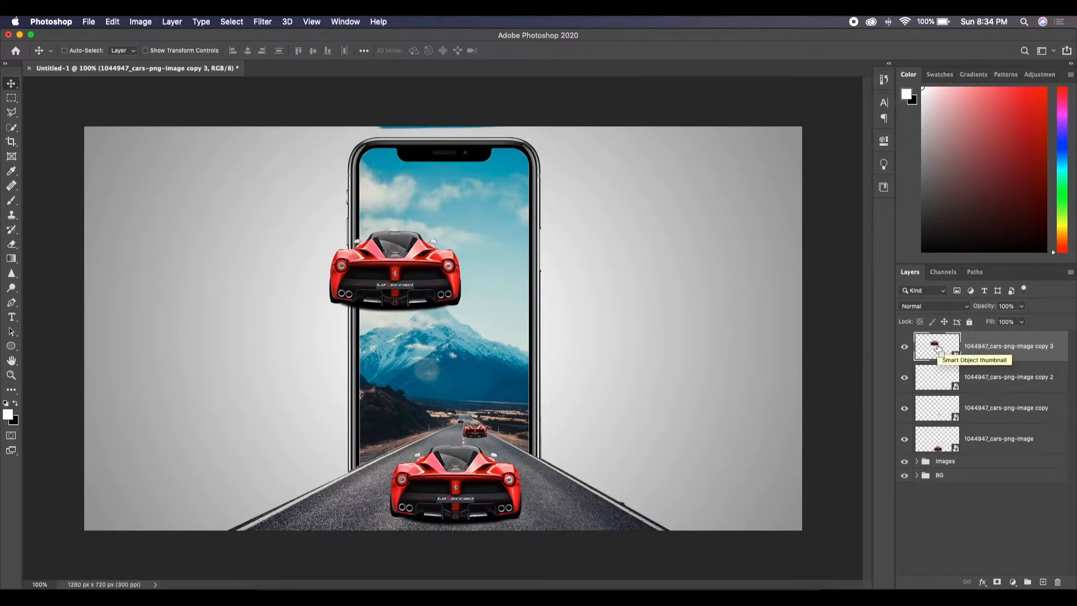
key(super+t)
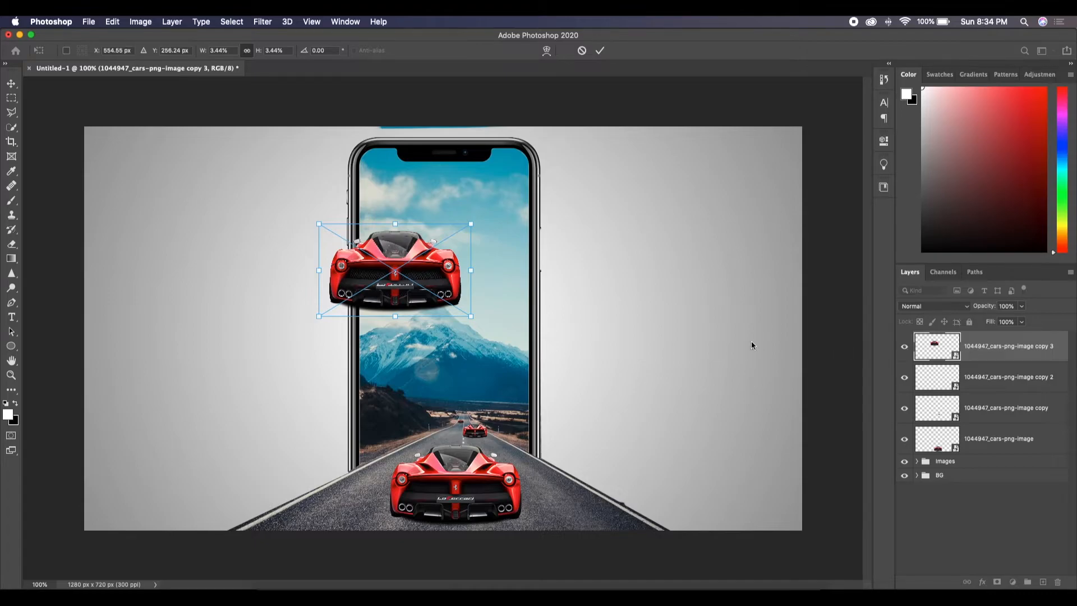
drag(319, 224, 457, 292)
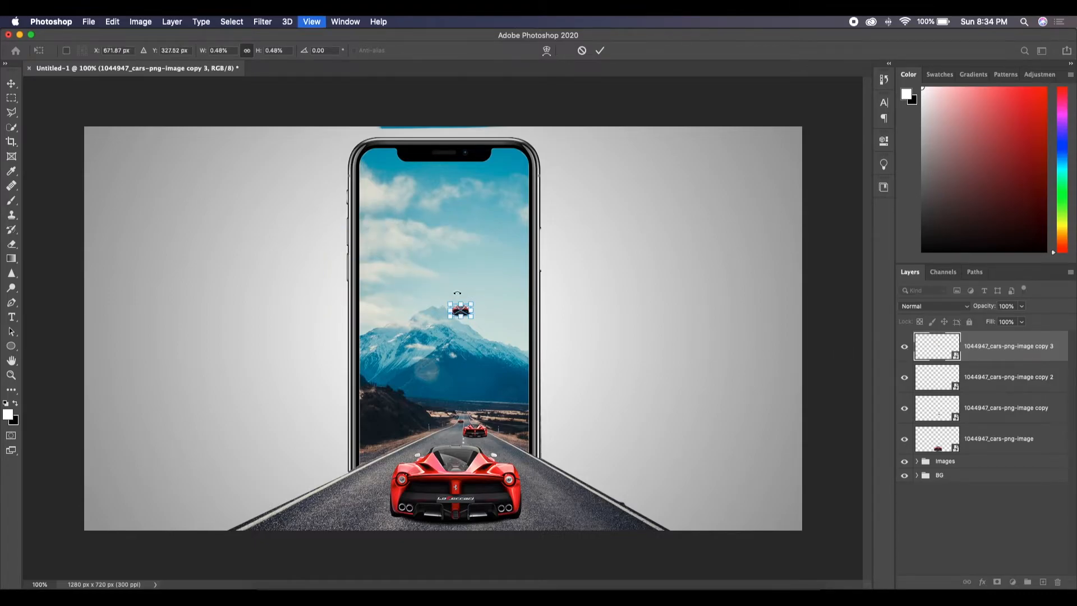
key(super+equal)
key(super+equal)
key(super+equal)
drag(530, 254, 537, 422)
scroll(529, 419, down, 3)
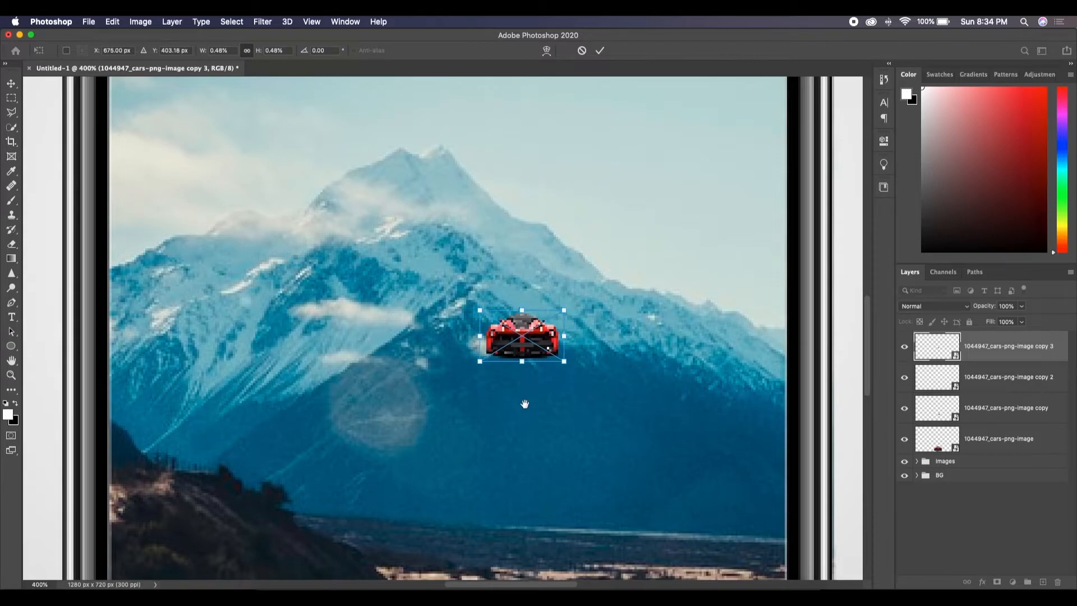
scroll(527, 399, down, 5)
drag(539, 226, 523, 459)
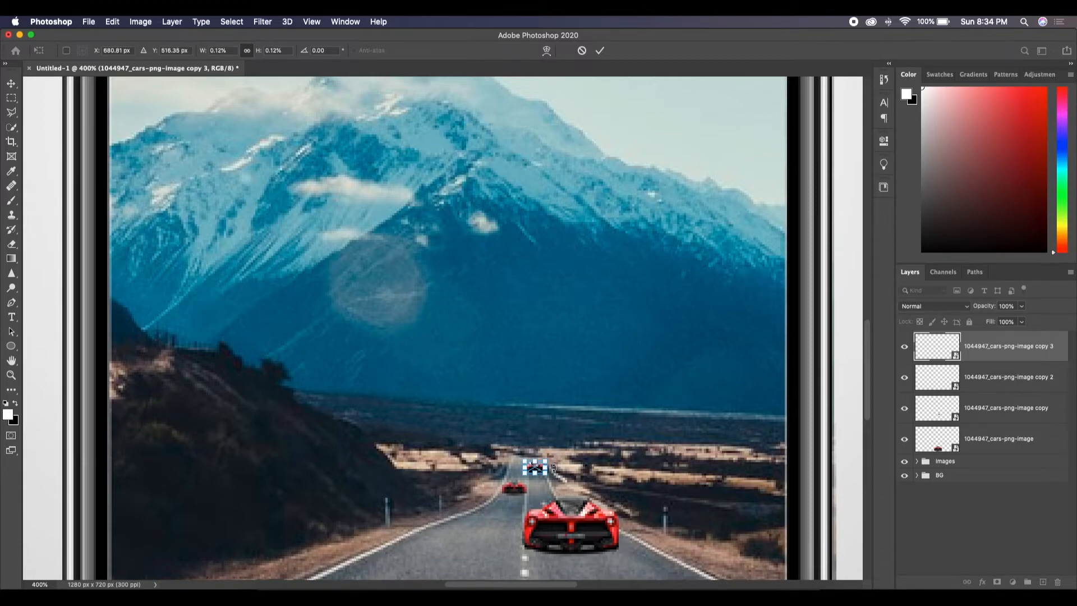
click(599, 51)
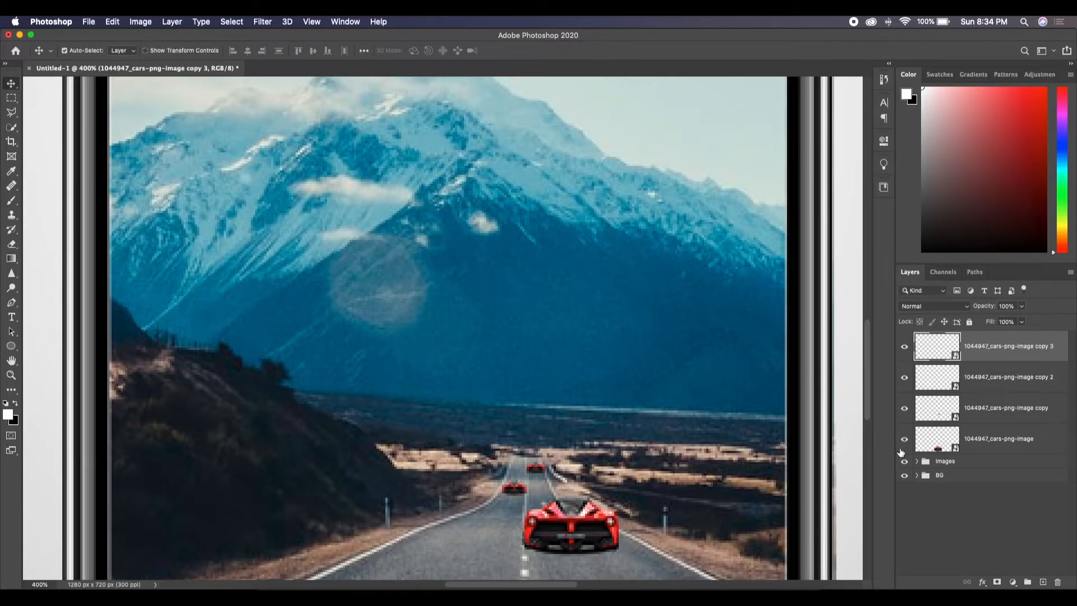
- Reduce the first car copy to about 0.55% and shift it within the right lane to about X 696 px, Y 542 px
click(938, 406)
key(super+t)
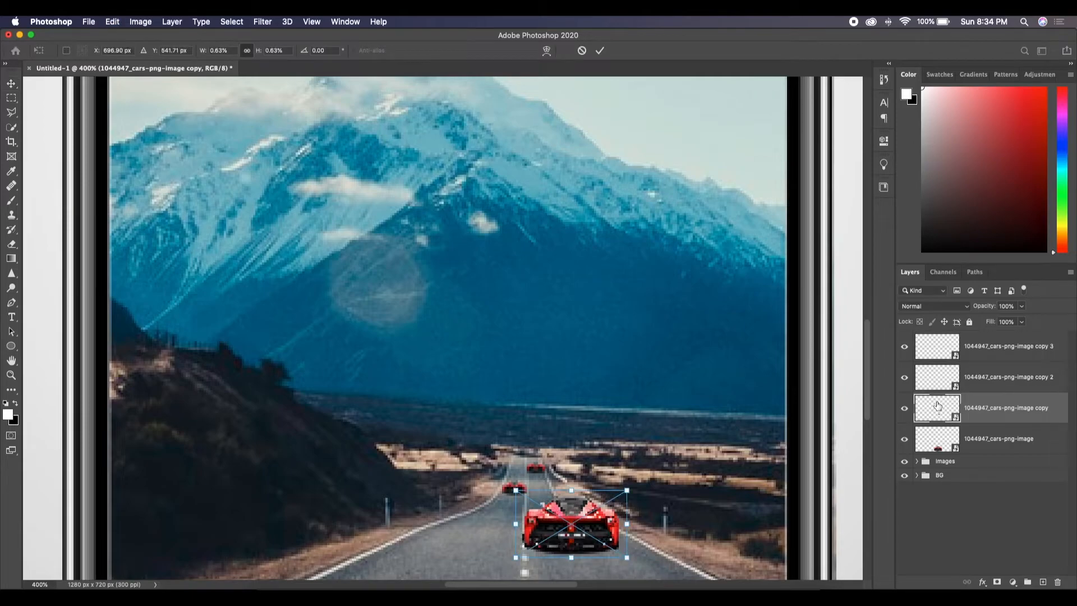
mouse_move(523, 490)
mouse_down()
mouse_move(511, 483)
mouse_move(529, 498)
mouse_up()
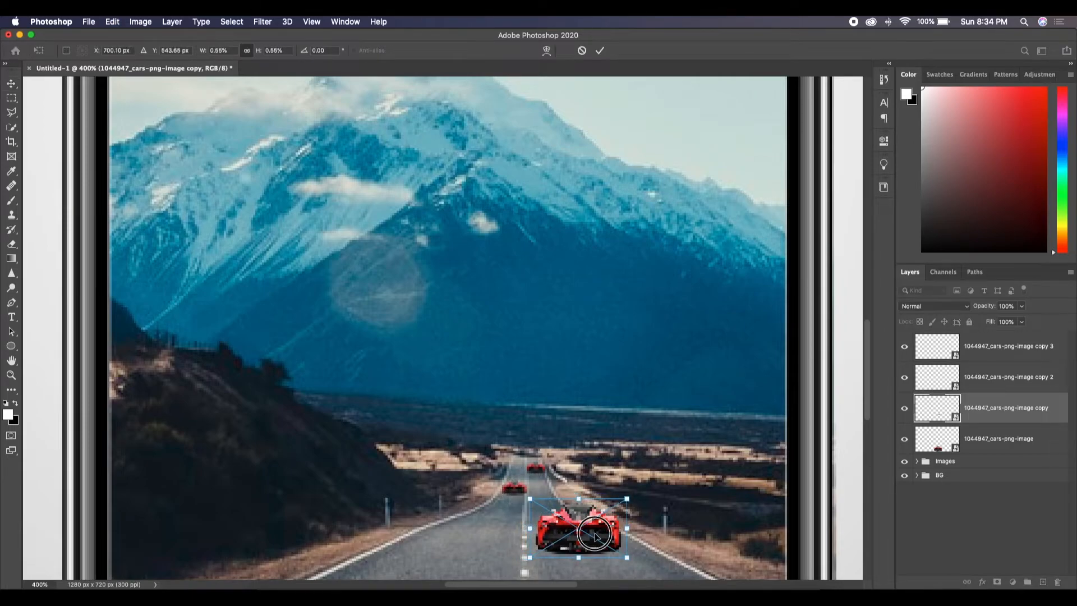
drag(595, 536, 584, 536)
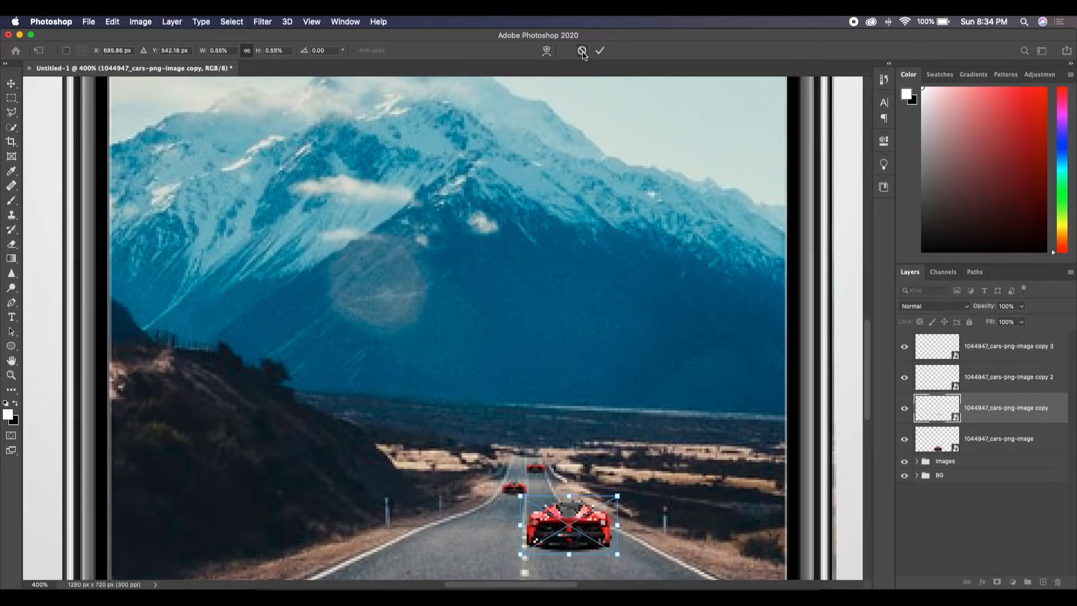
click(599, 51)
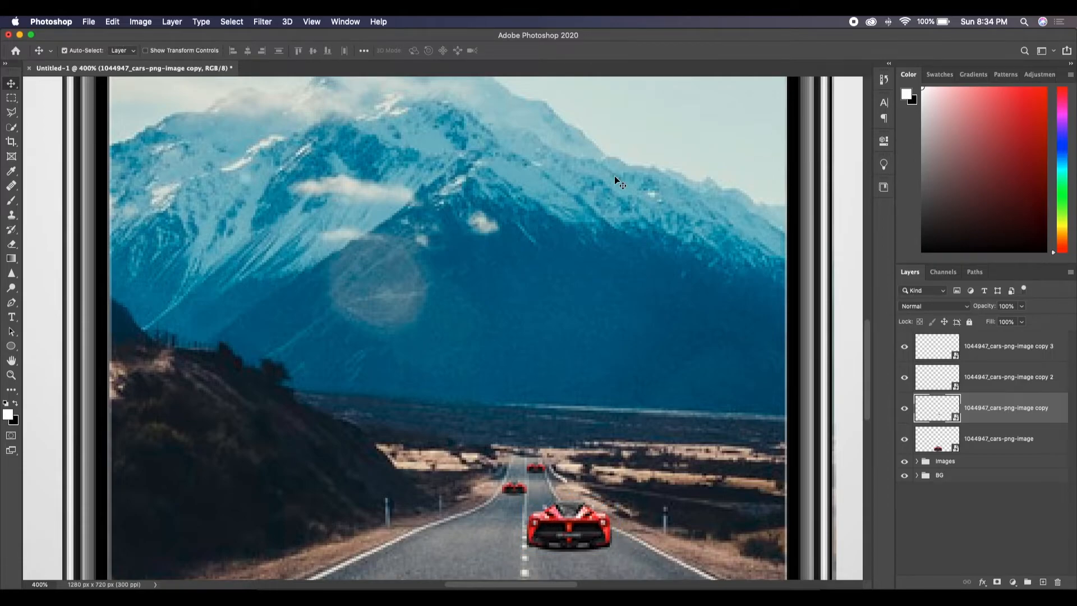
key(super+0)
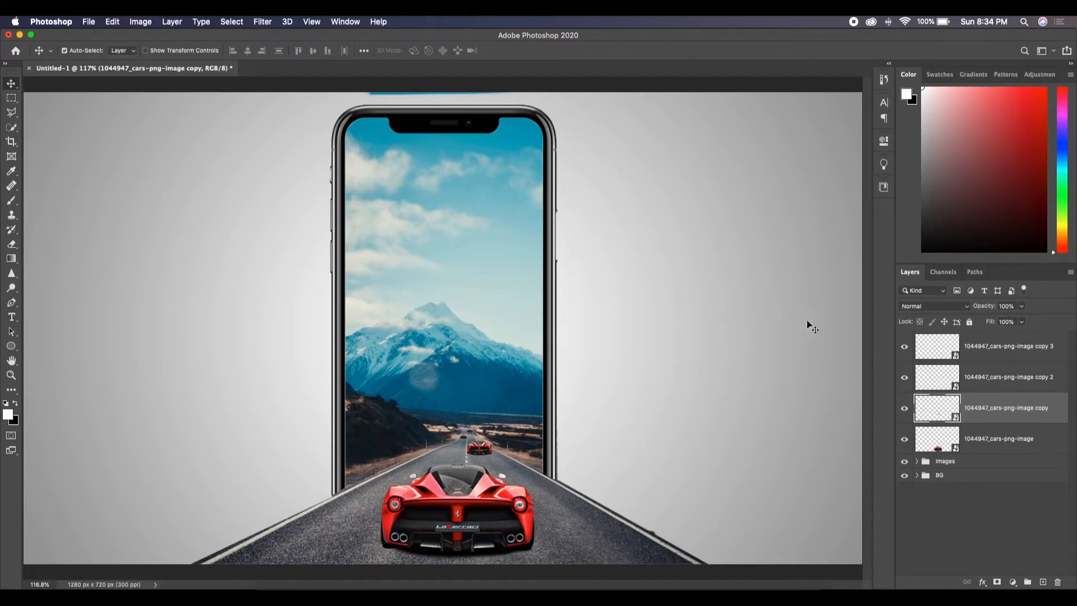
- Apply a Motion Blur smart filter at a -90° angle to the copy 3 car layer and collapse its filter list
click(949, 350)
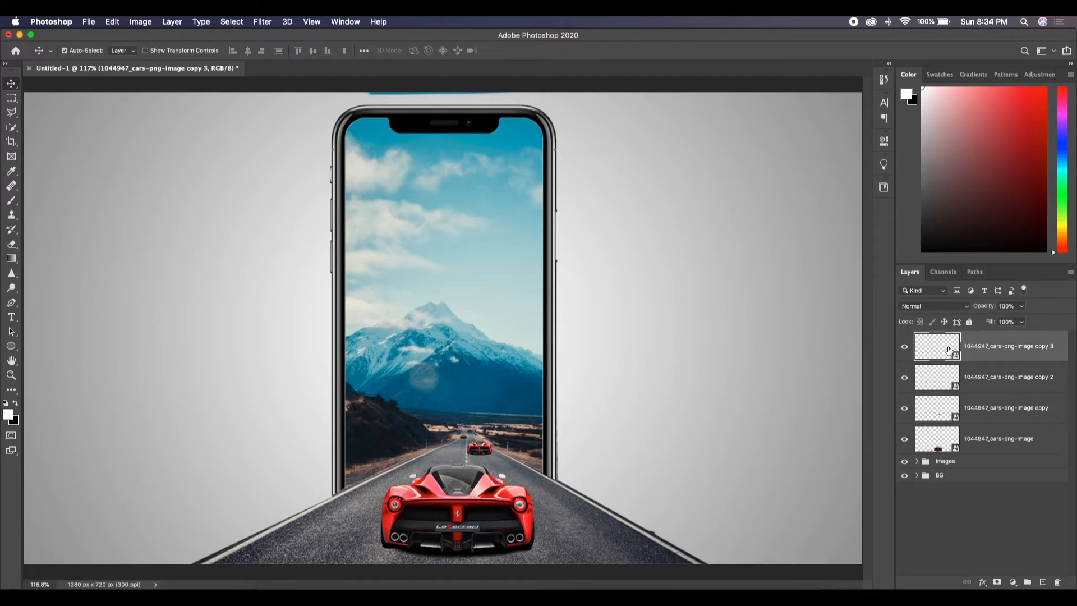
click(262, 22)
mouse_move(323, 158)
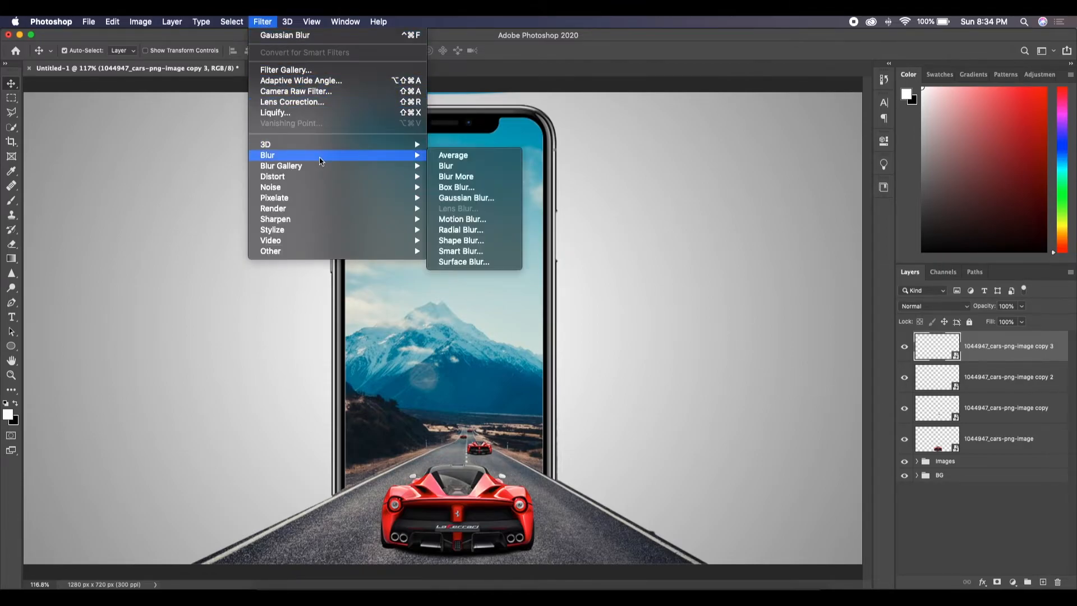
click(461, 219)
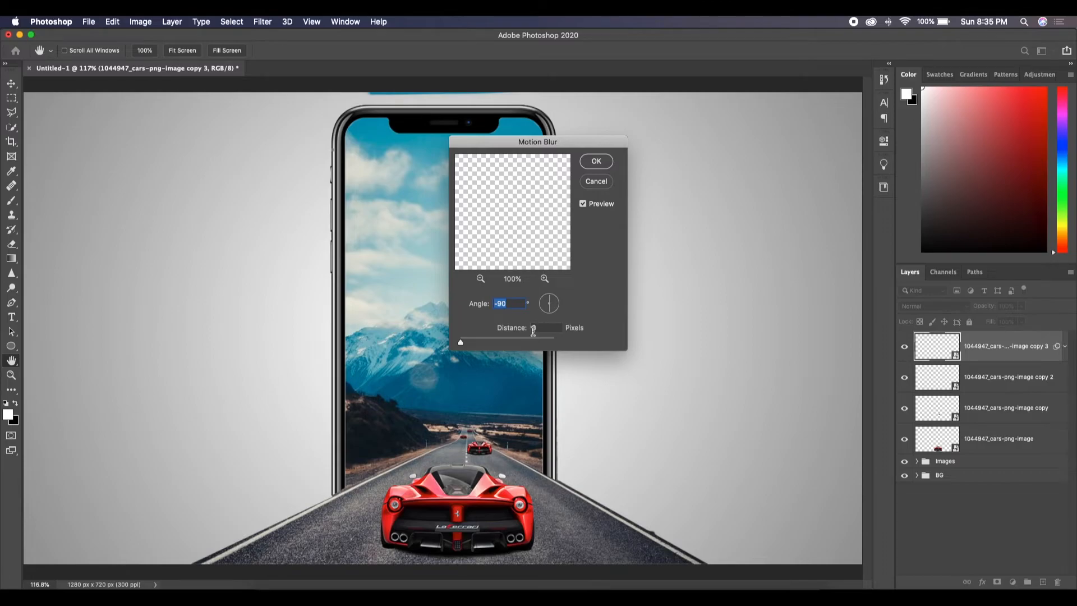
click(537, 328)
click(596, 162)
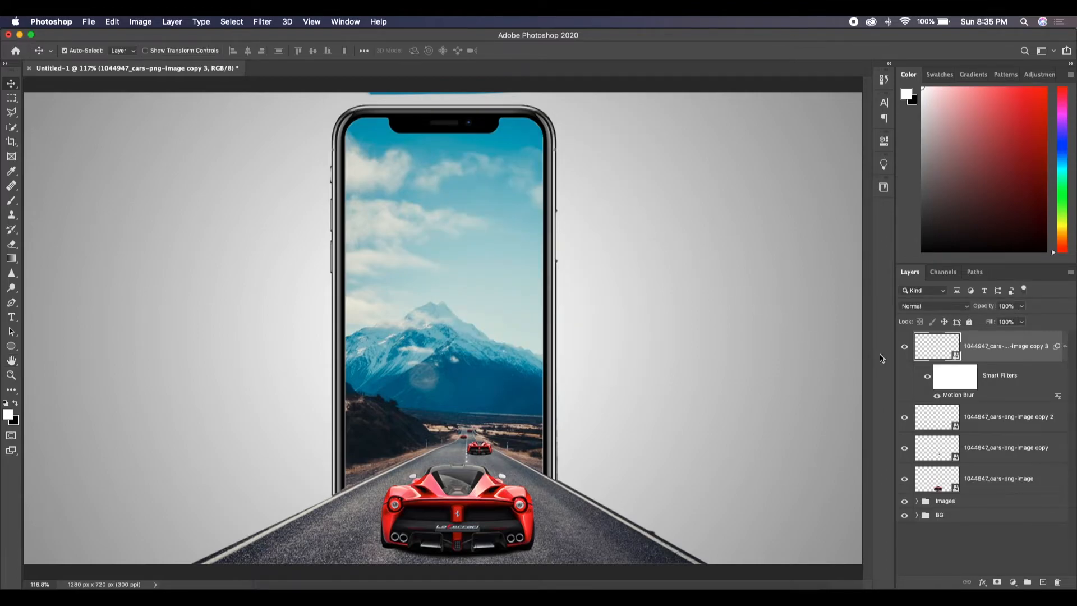
click(1065, 347)
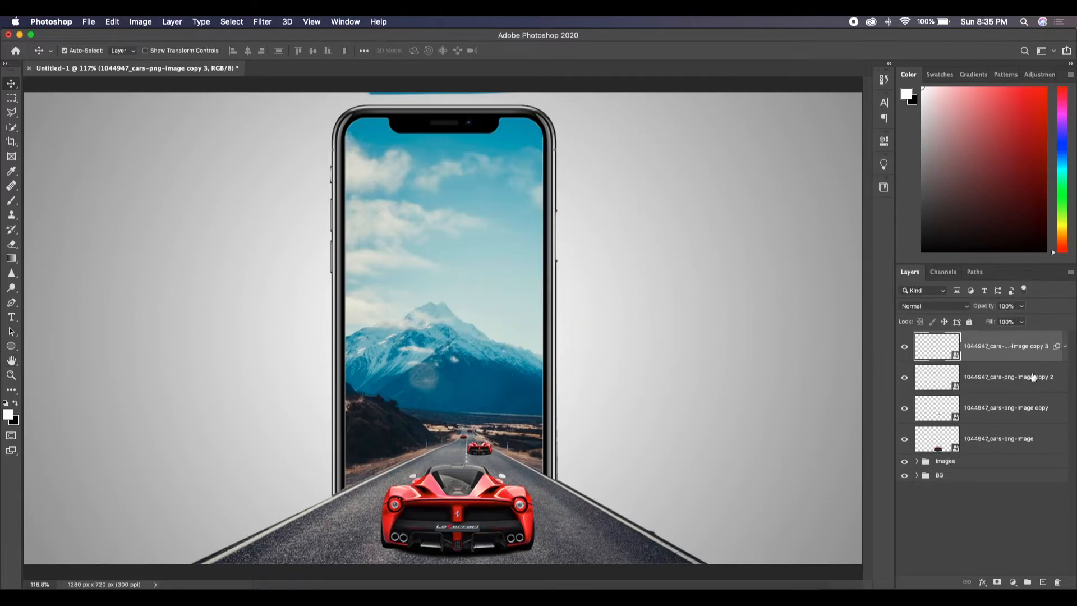
- Apply a 2-pixel Motion Blur smart filter at -90° to the copy 2 car layer and collapse its filter list
click(956, 376)
click(262, 21)
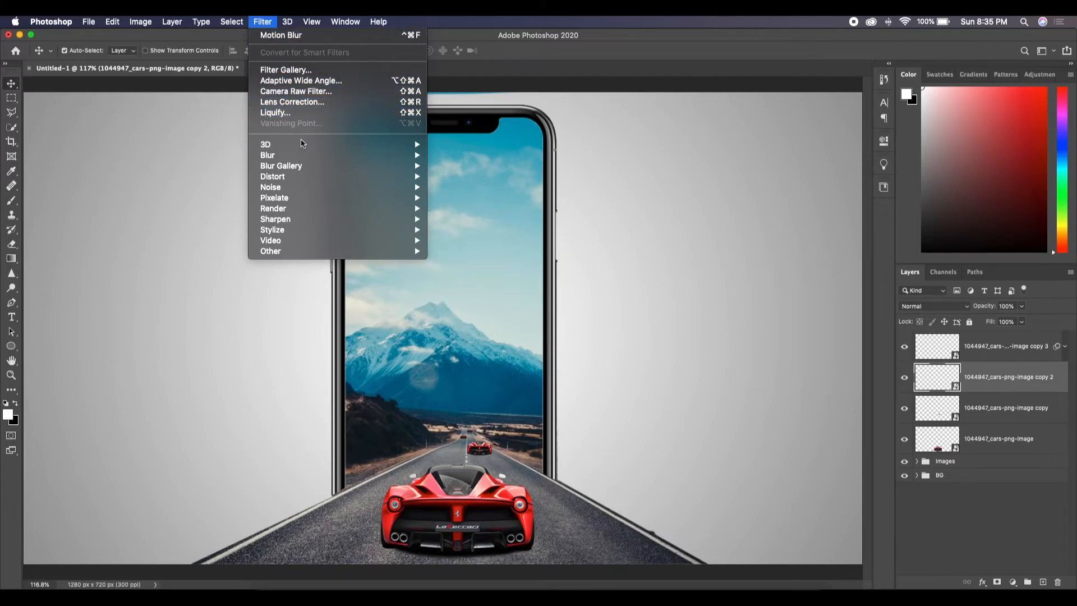
mouse_move(342, 156)
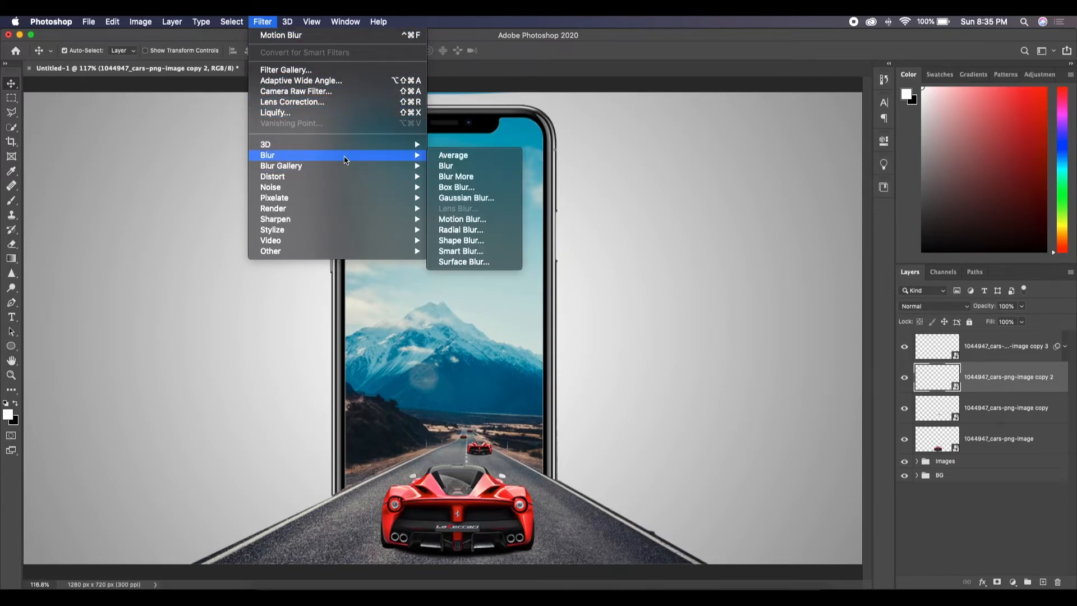
click(455, 219)
double_click(536, 328)
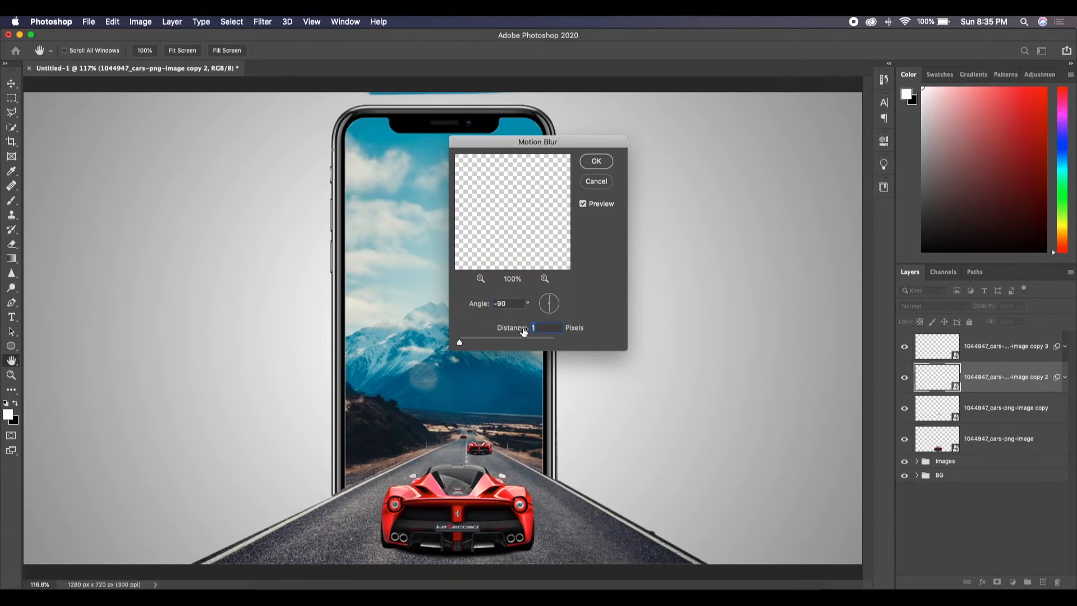
text(2)
click(597, 162)
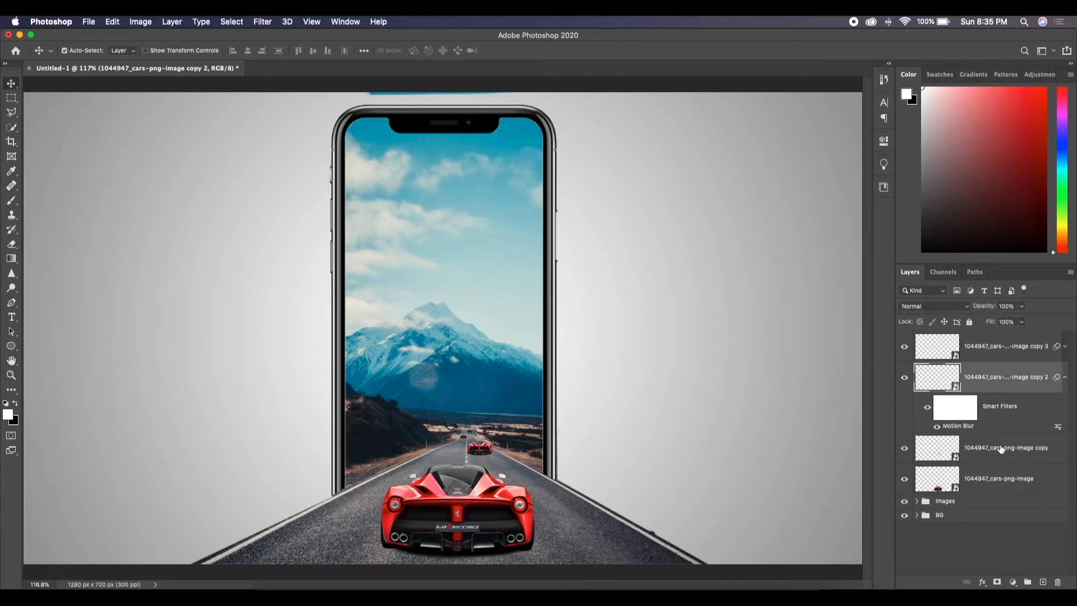
click(1064, 379)
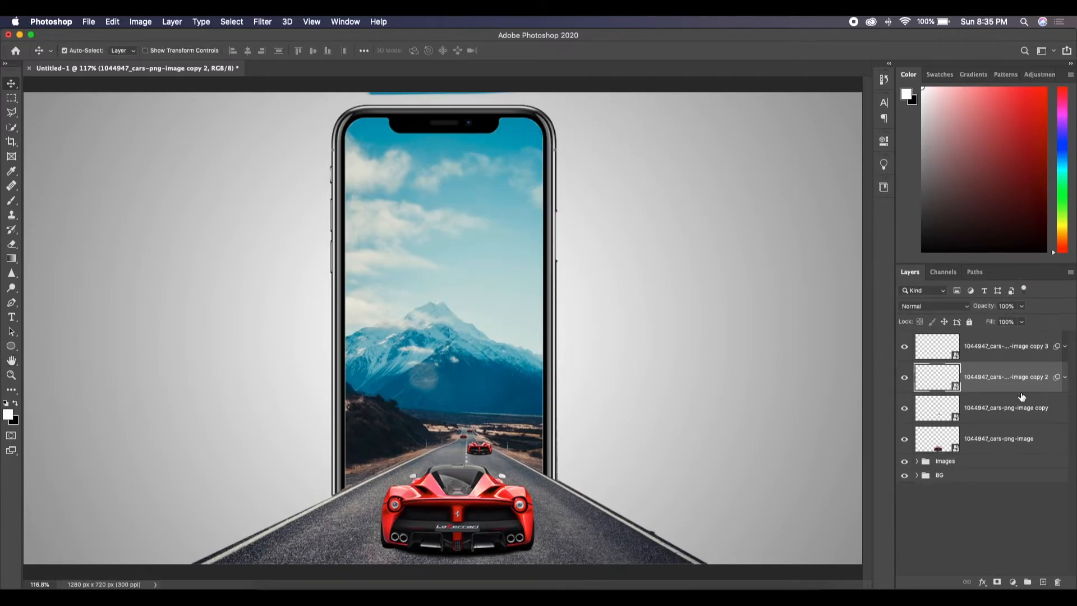
- Apply a 3-pixel Motion Blur smart filter at -90° to the first car copy layer and collapse its filter list
click(938, 413)
click(262, 23)
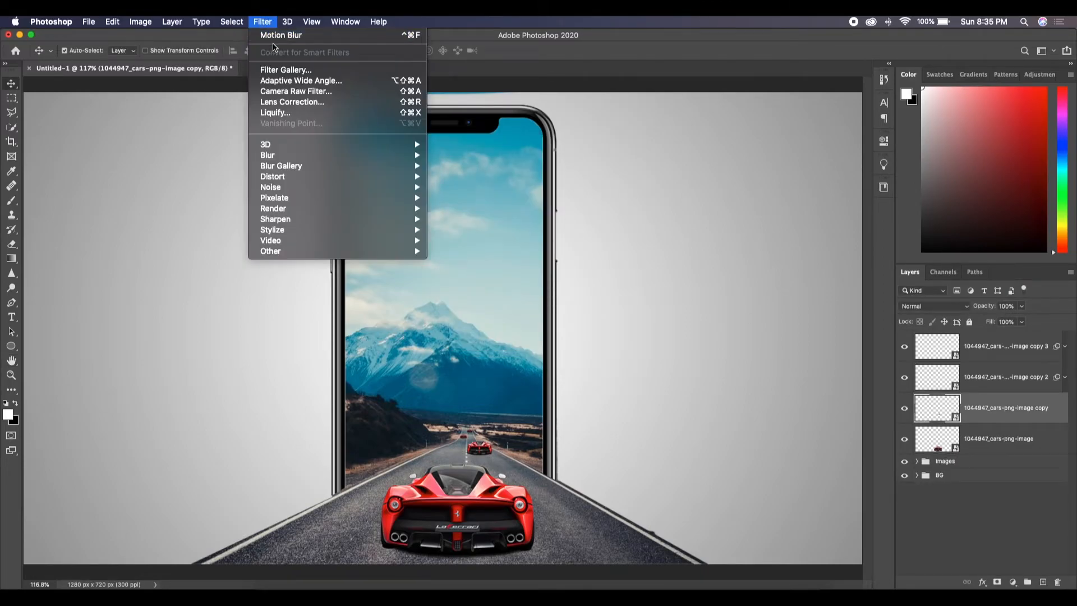
mouse_move(302, 159)
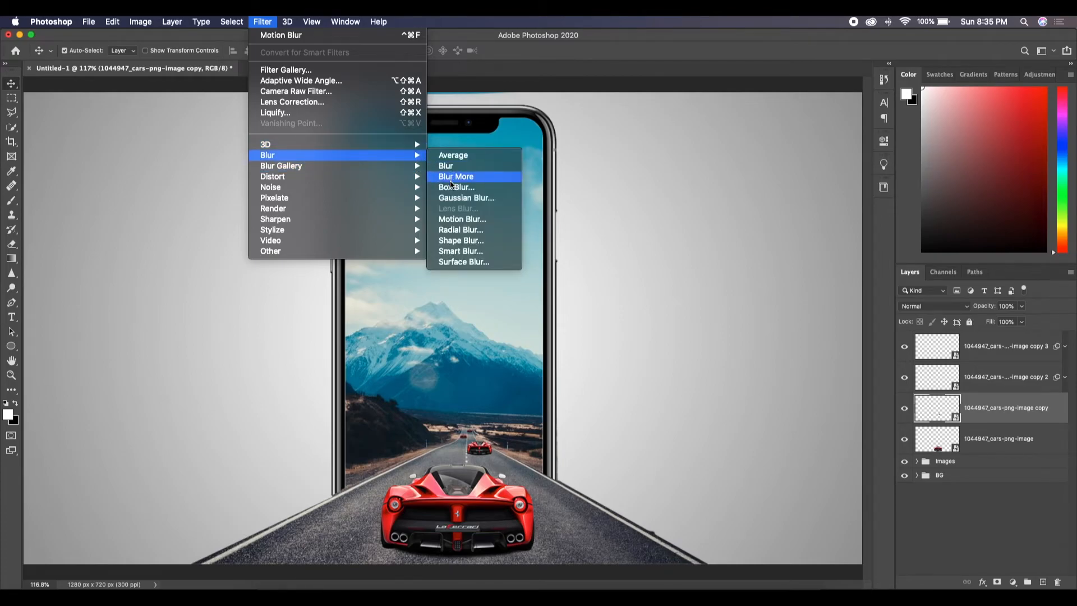
click(455, 219)
key(Tab)
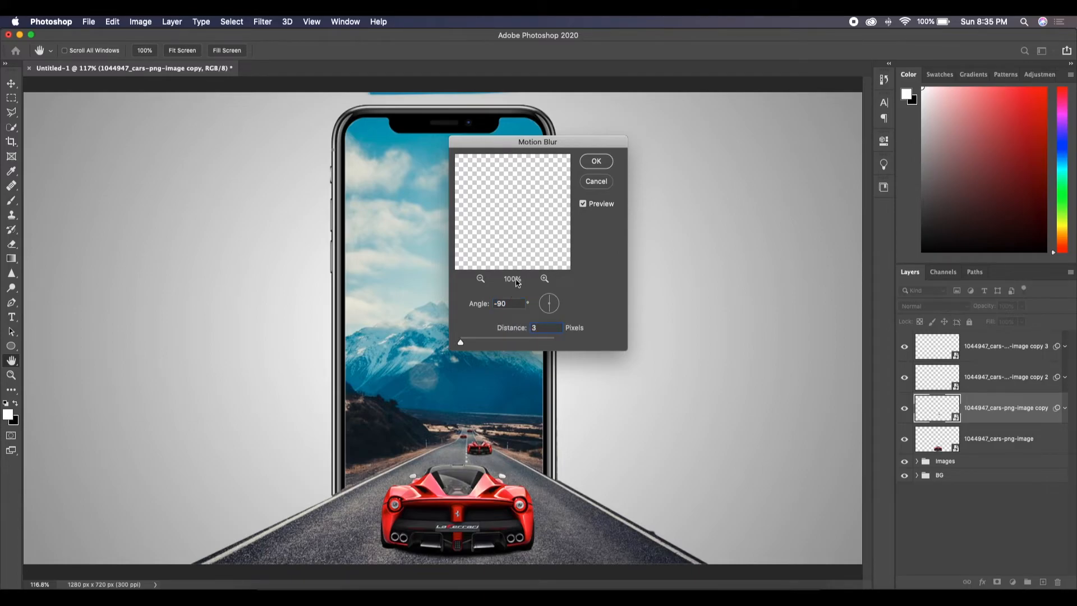
click(596, 162)
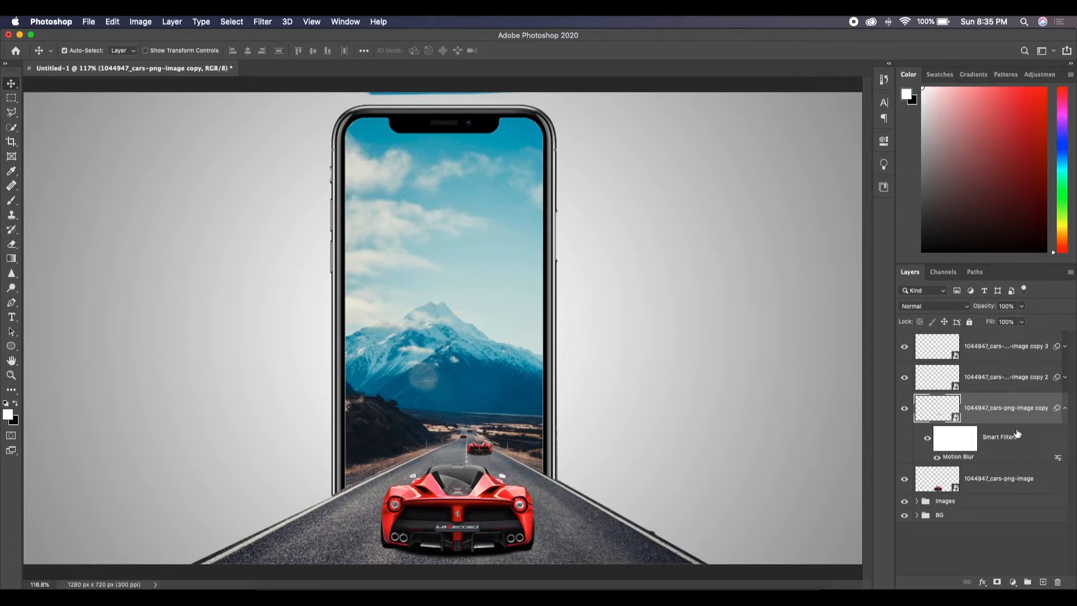
click(1065, 408)
- Apply a Motion Blur smart filter at -90° with a distance of 4 pixels to the original large car layer
click(941, 440)
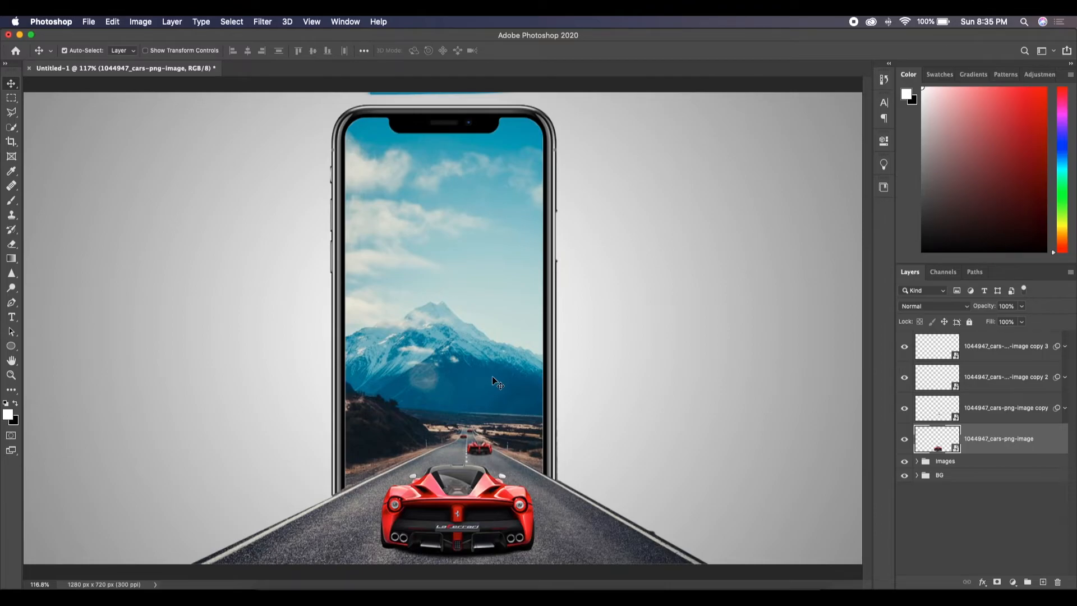
click(261, 22)
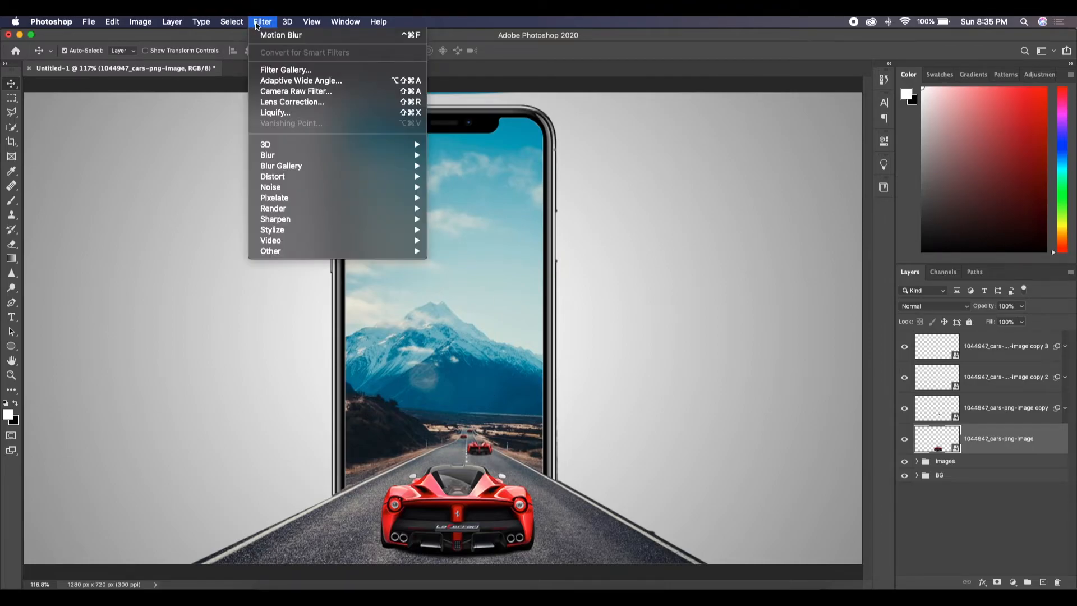
mouse_move(322, 164)
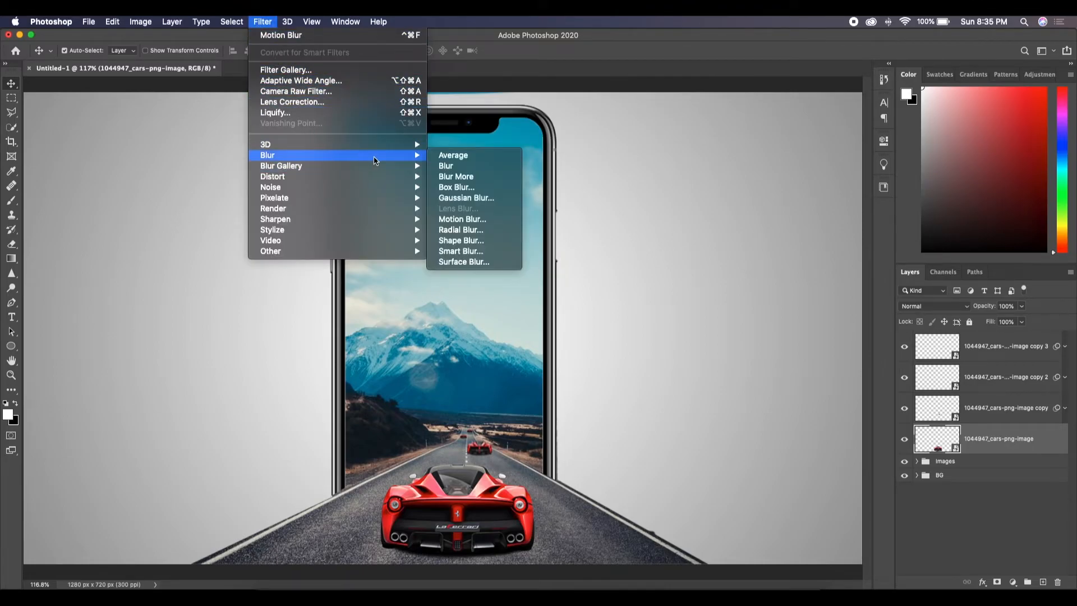
click(463, 220)
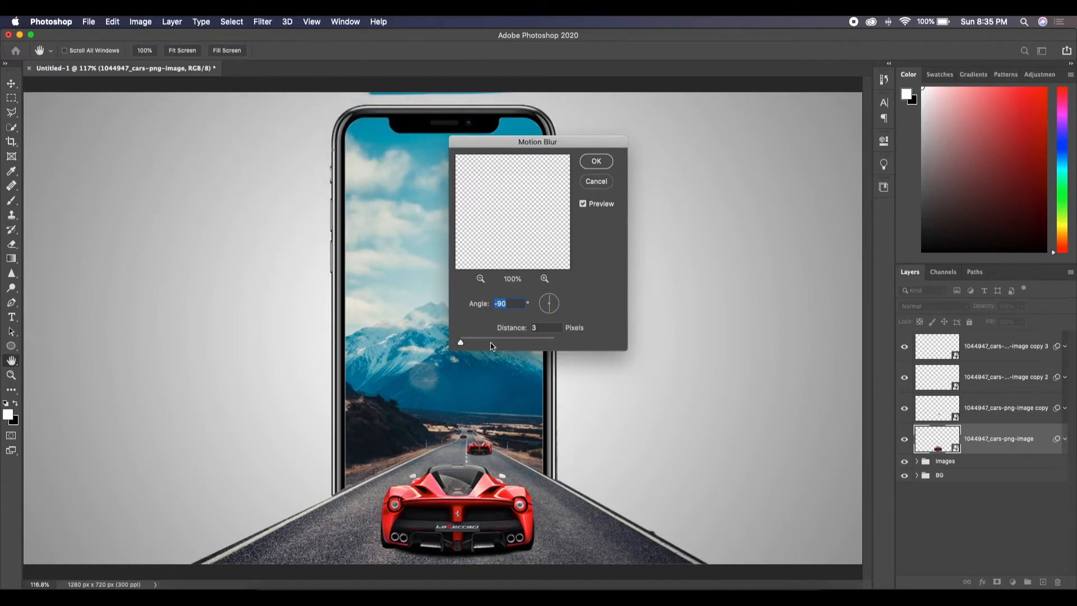
click(541, 328)
text(4)
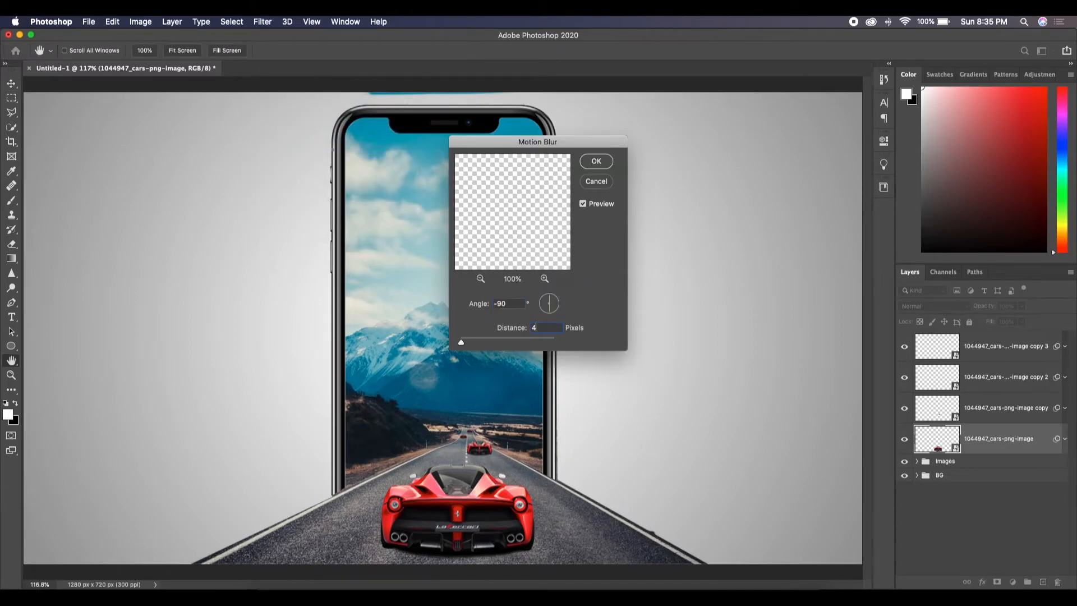
click(596, 161)
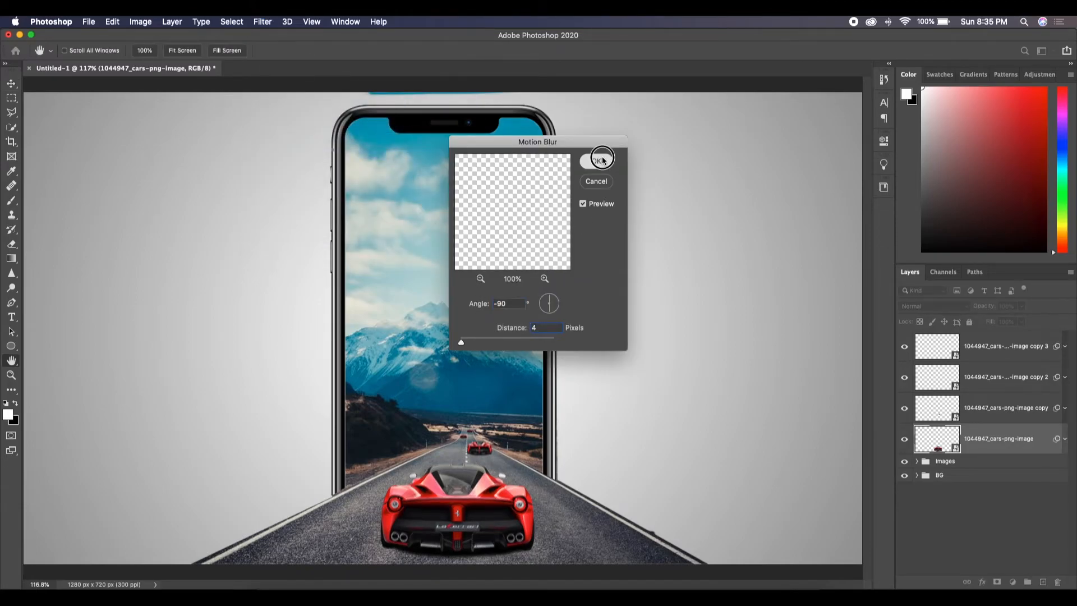
- Group all four car layers and name the group "cars"
shift+click(924, 352)
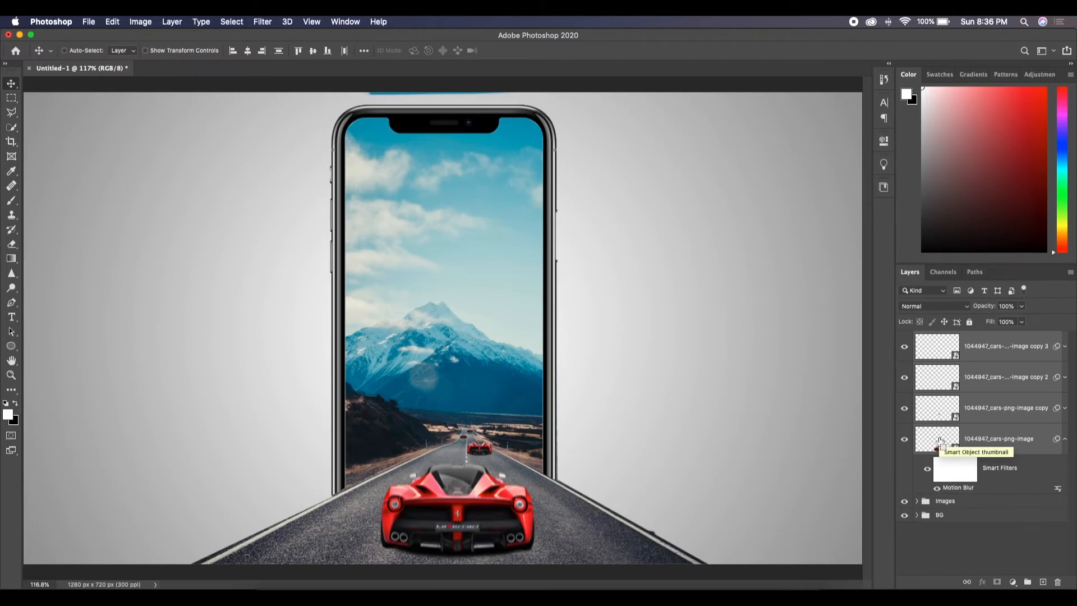
key(super+g)
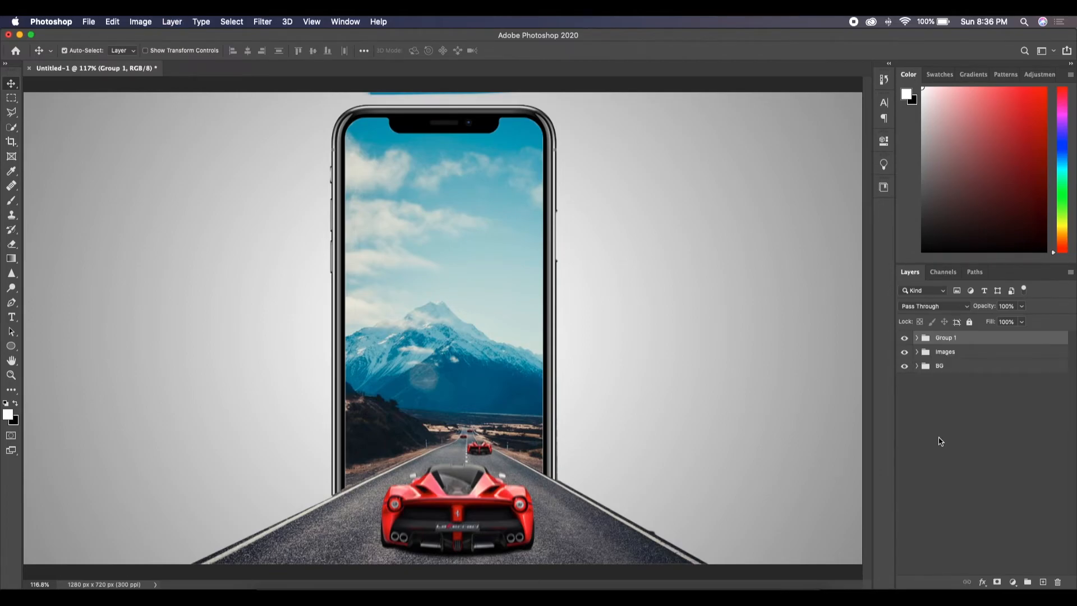
double_click(947, 337)
text(c)
key(Return)
- Add a Color Balance adjustment layer above the cars group with midtones at about Cyan-Red +49 and Yellow-Blue -34
click(1013, 583)
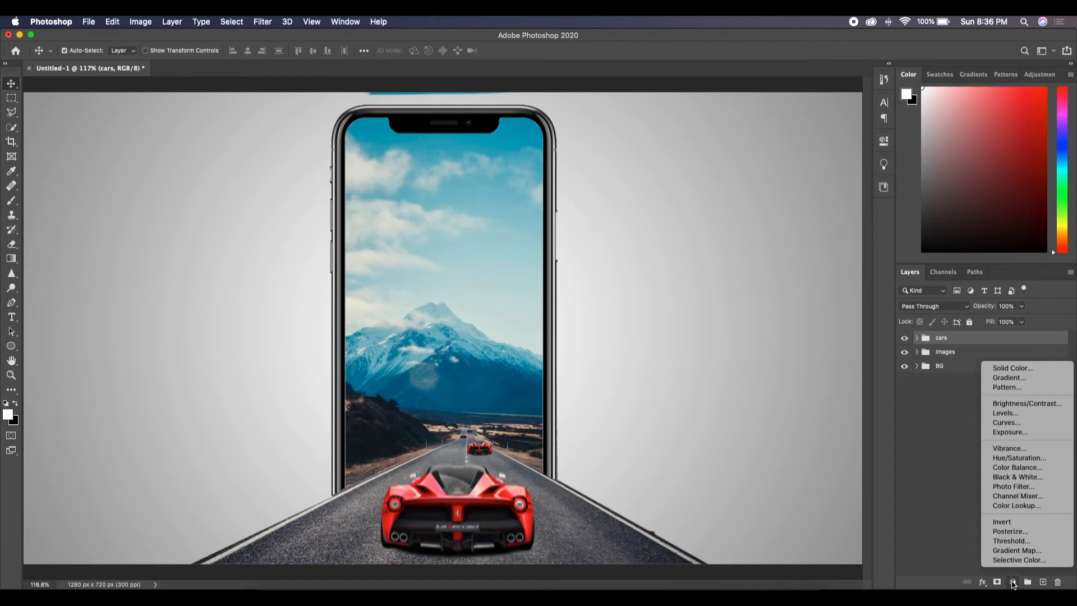
click(1010, 468)
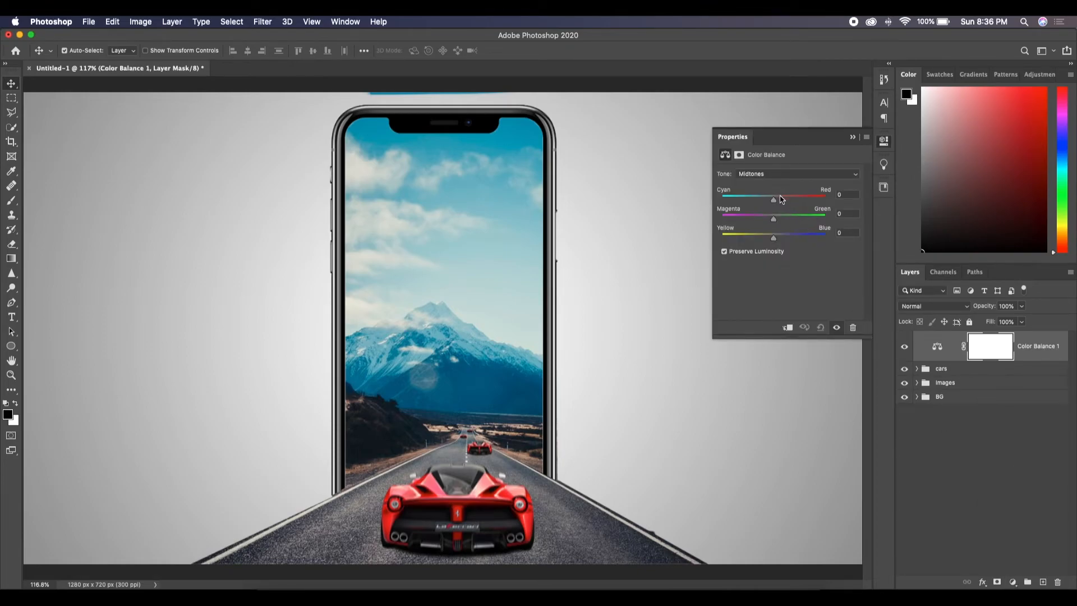
drag(774, 203, 756, 240)
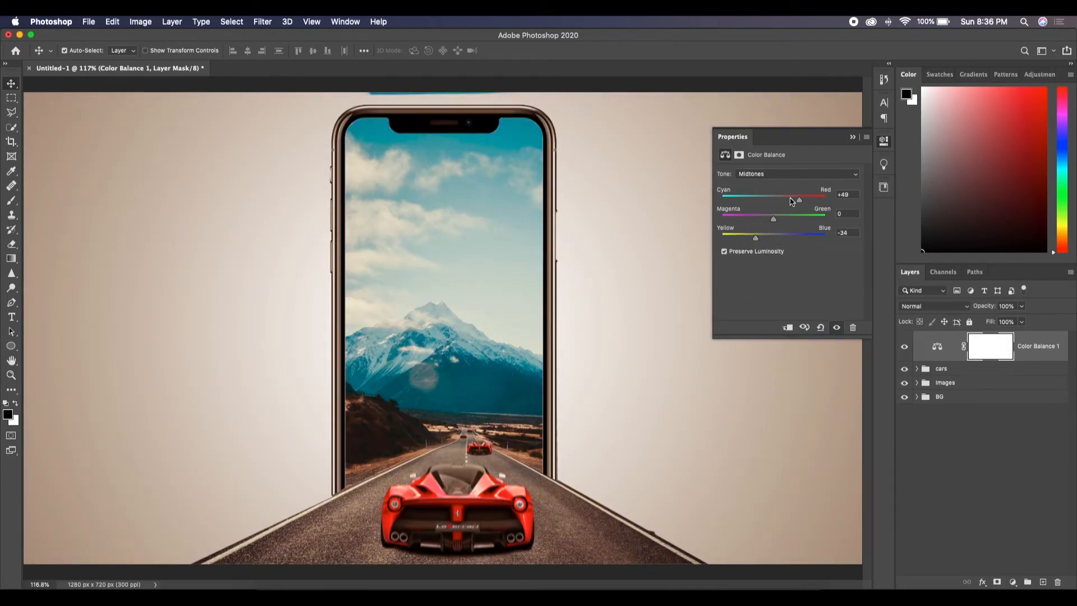
click(852, 138)
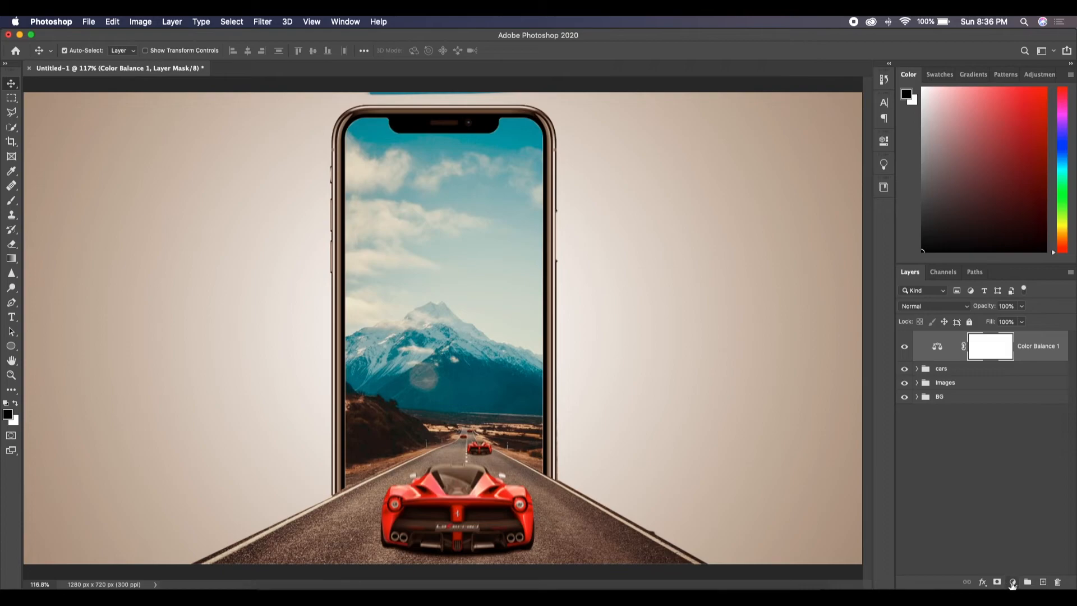
- Try a Hue/Saturation adjustment layer with hue about +17 and saturation about -35, and delete it
click(1012, 582)
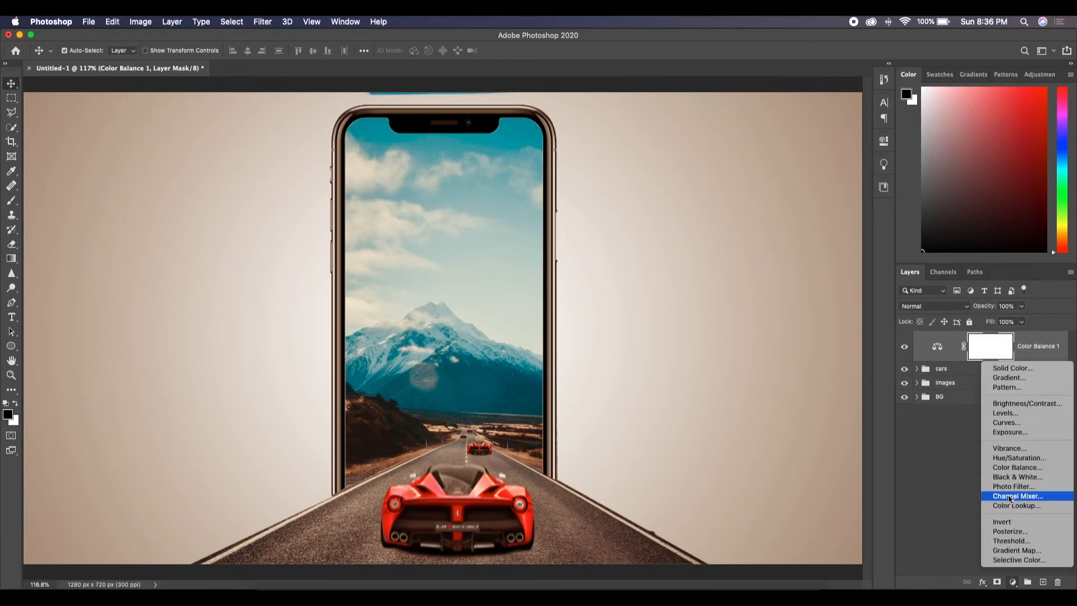
click(1011, 459)
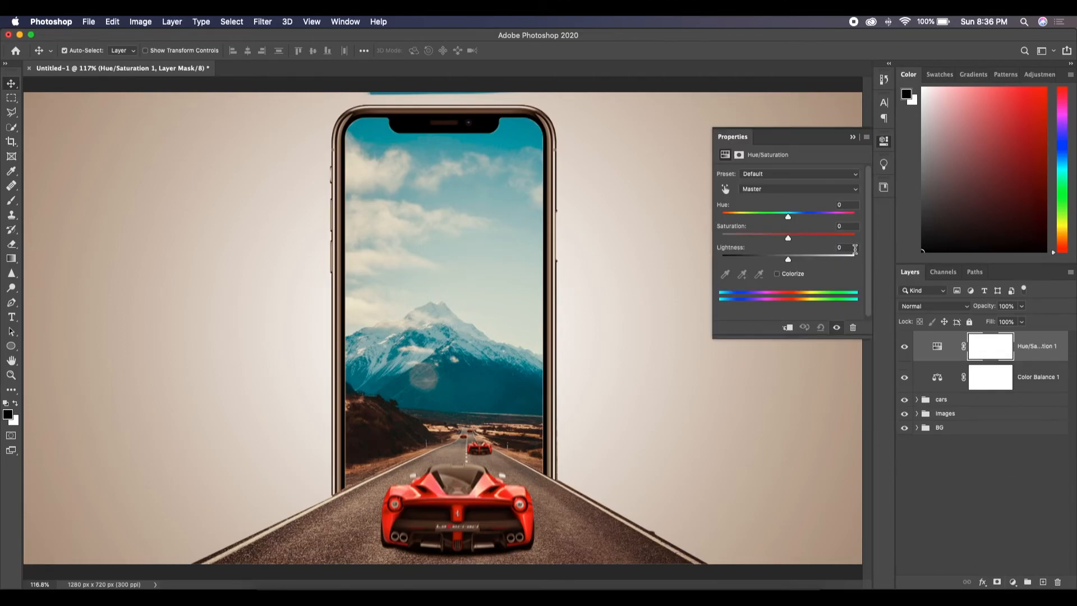
click(855, 175)
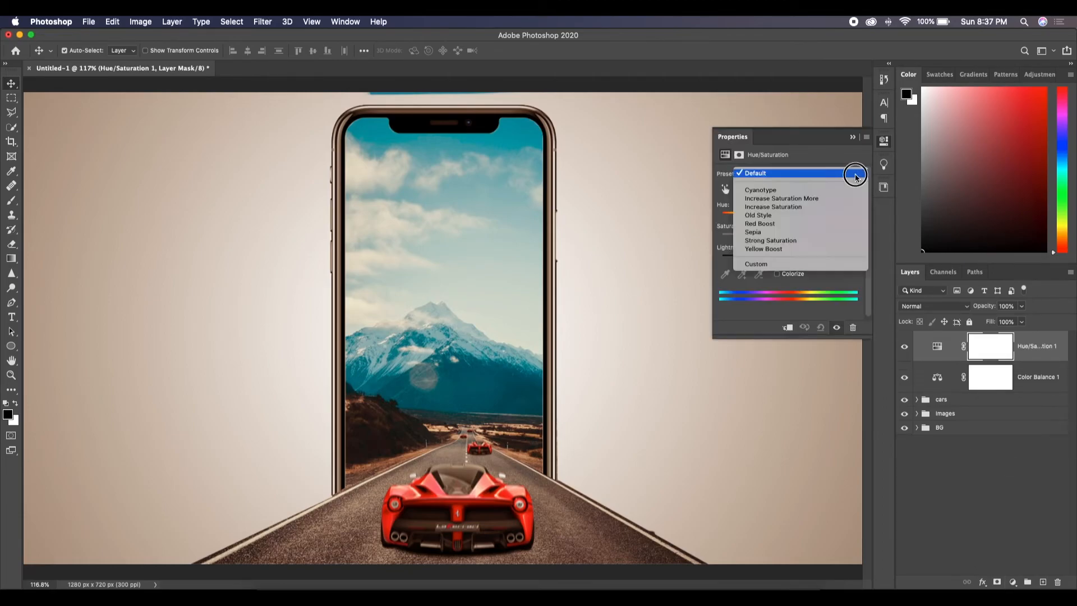
click(825, 207)
drag(789, 218, 765, 237)
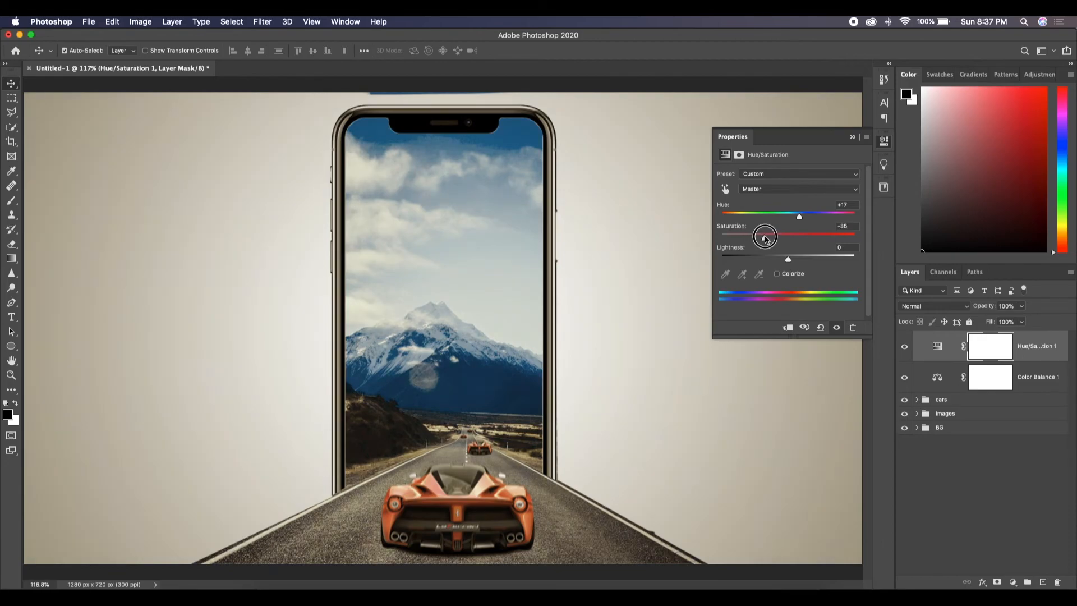
click(855, 138)
click(936, 349)
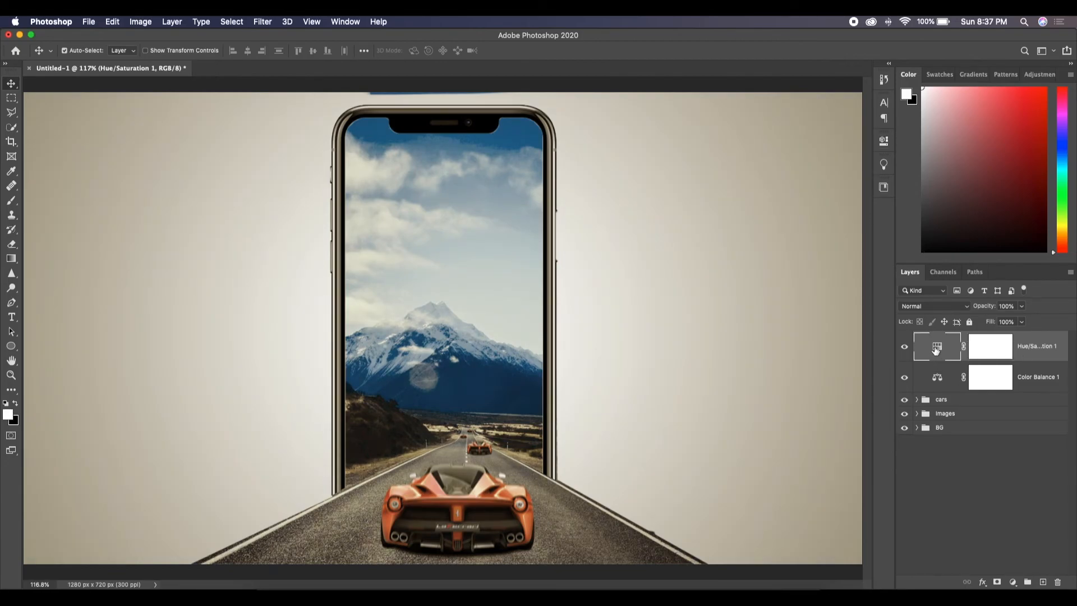
key(Delete)
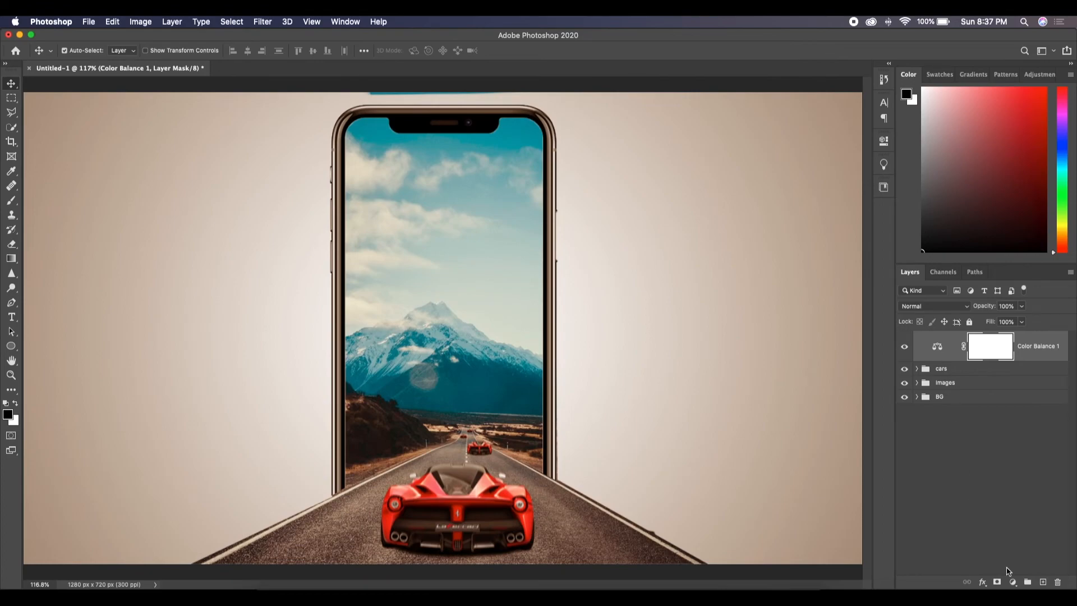
- Add a Color Lookup adjustment layer above Color Balance 1, using the TealOrangePlusContrast.3DL file as its 3D LUT
click(1013, 582)
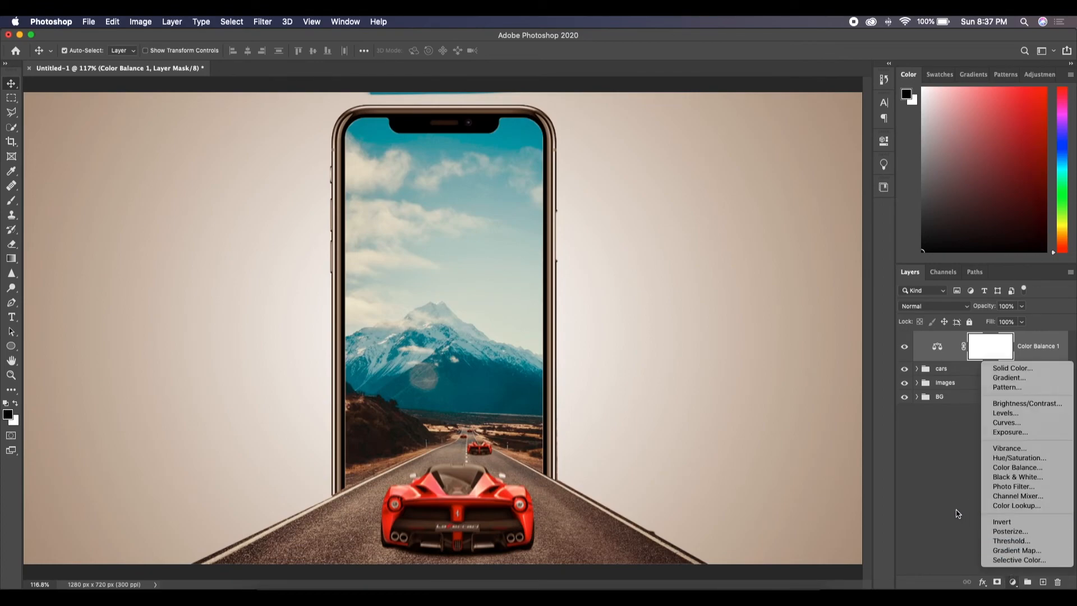
click(993, 507)
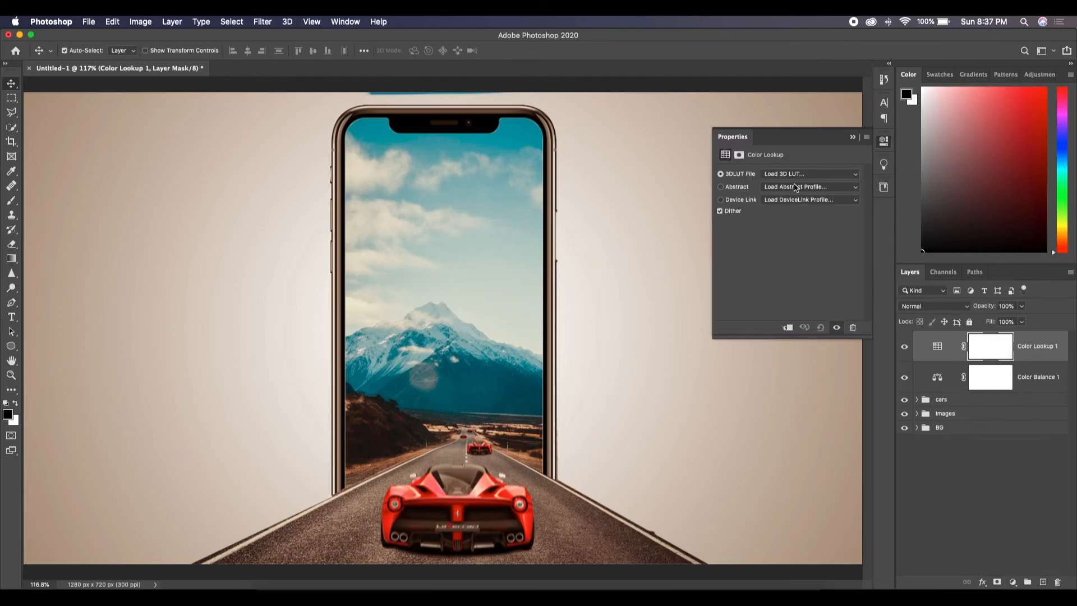
click(850, 175)
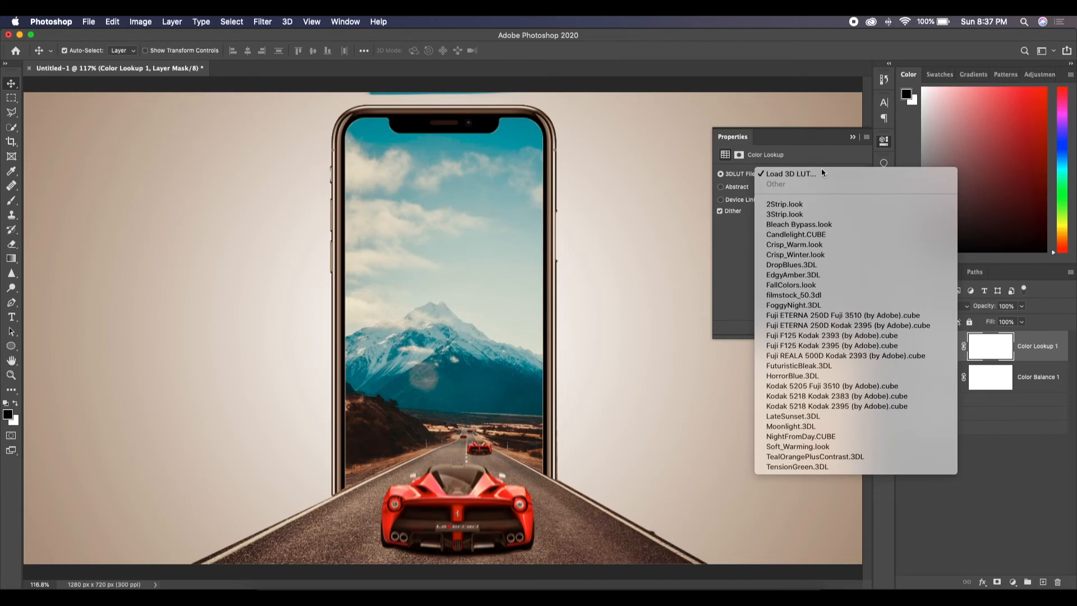
click(798, 446)
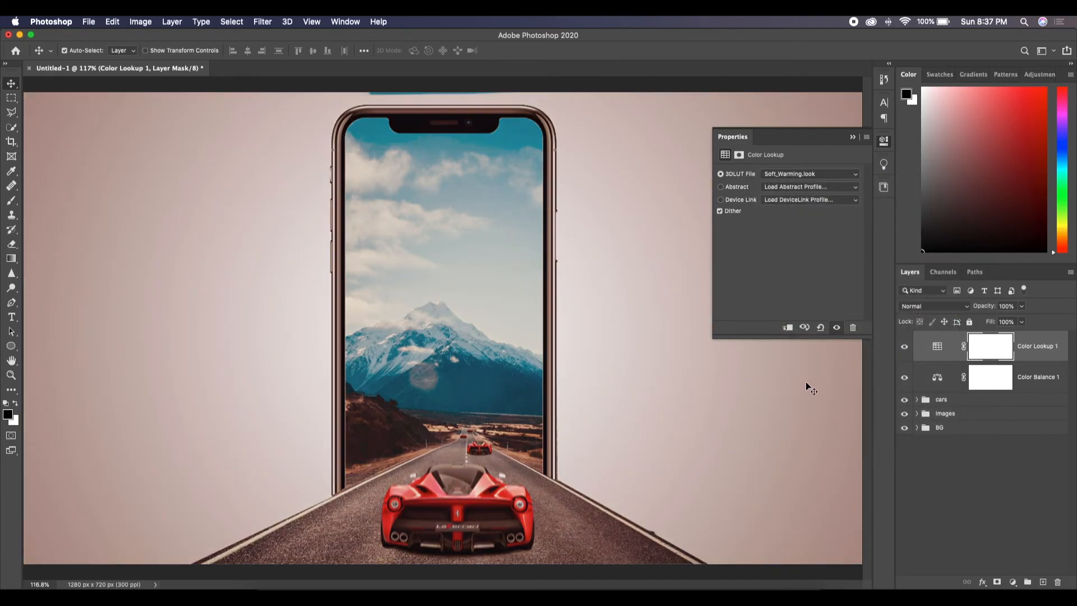
click(838, 175)
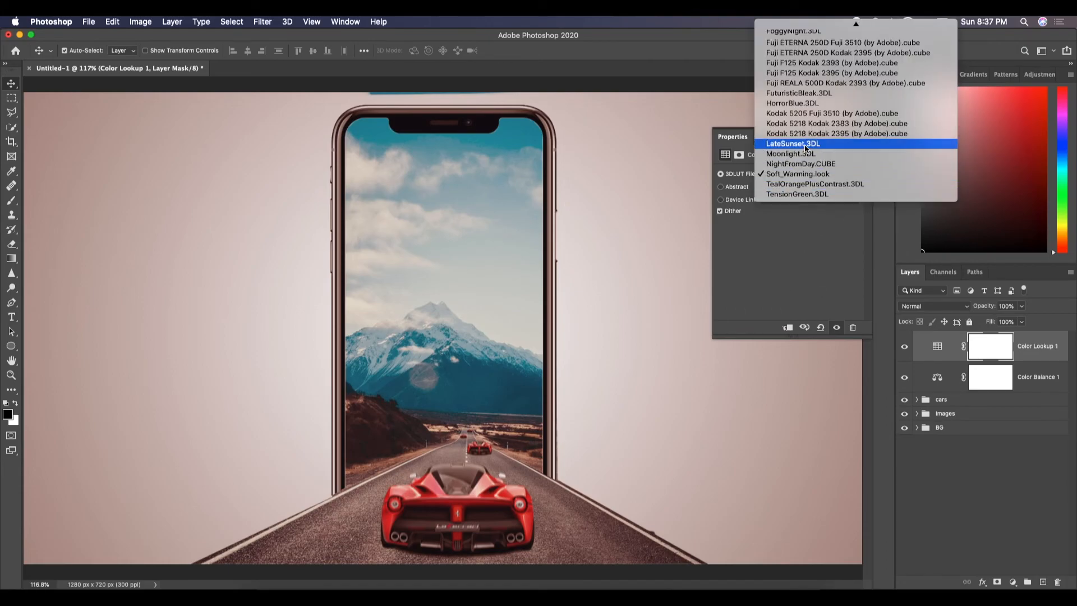
click(795, 185)
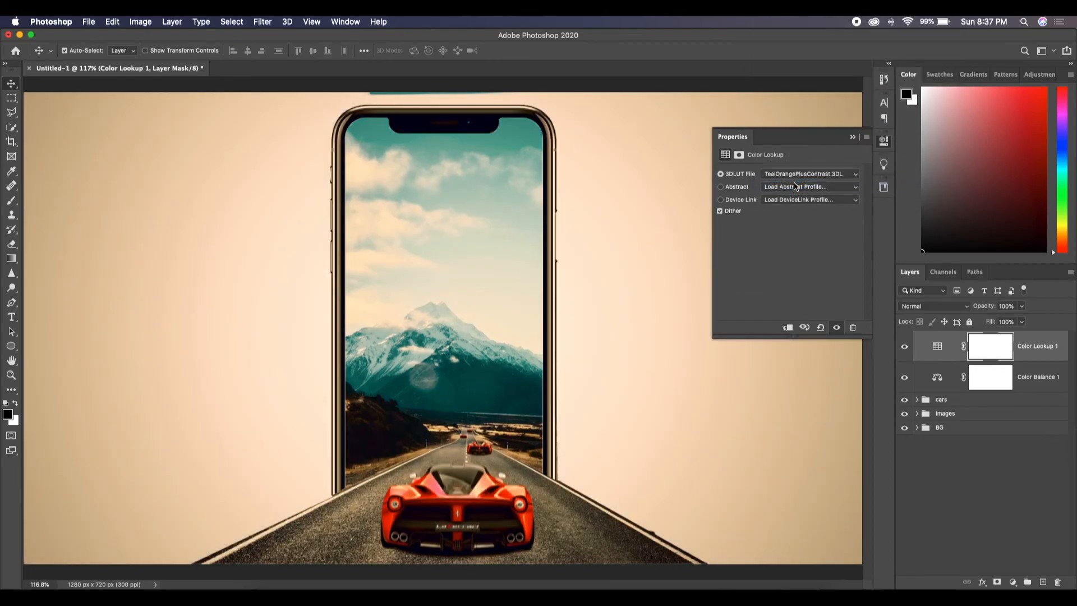
click(852, 137)
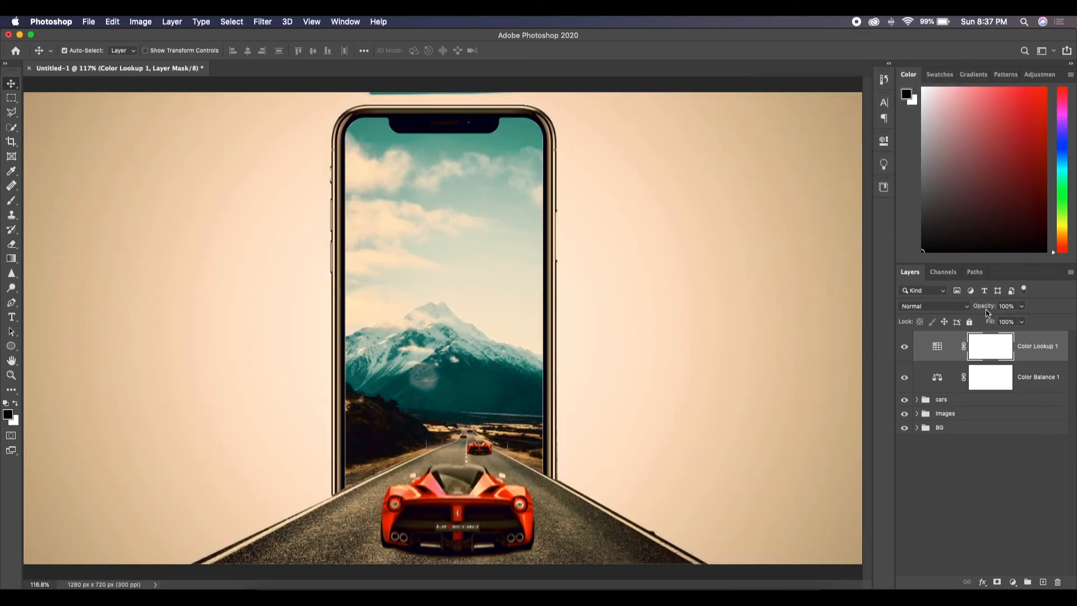
- Lower the Color Lookup adjustment layer's opacity to 50%
click(1005, 305)
text(50)
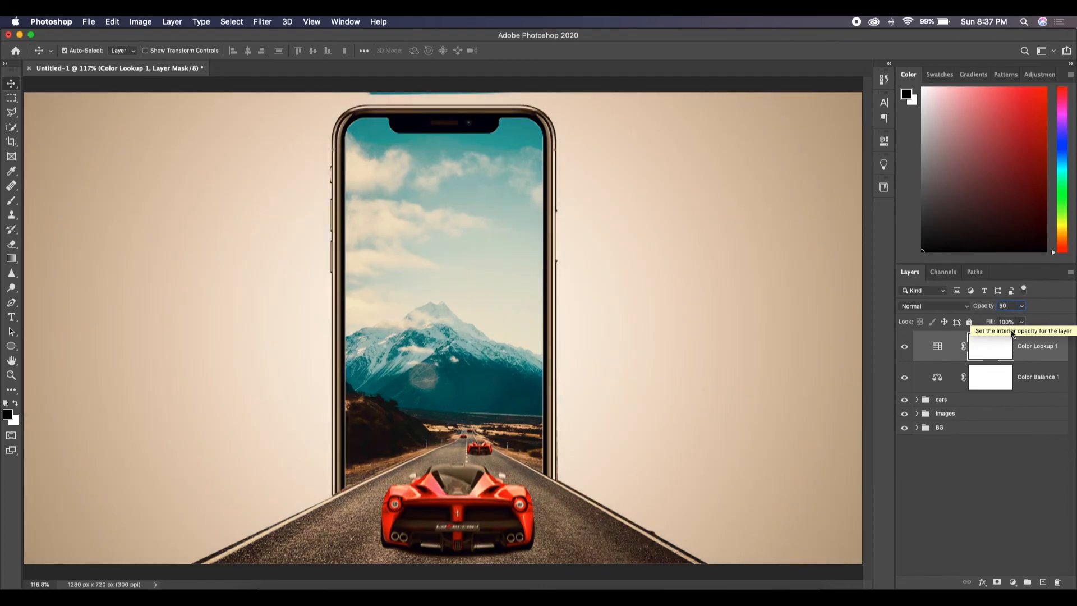
click(1014, 482)
- Select the Color Balance 1 layer and view the whole composite at 100% zoom
click(935, 352)
click(934, 381)
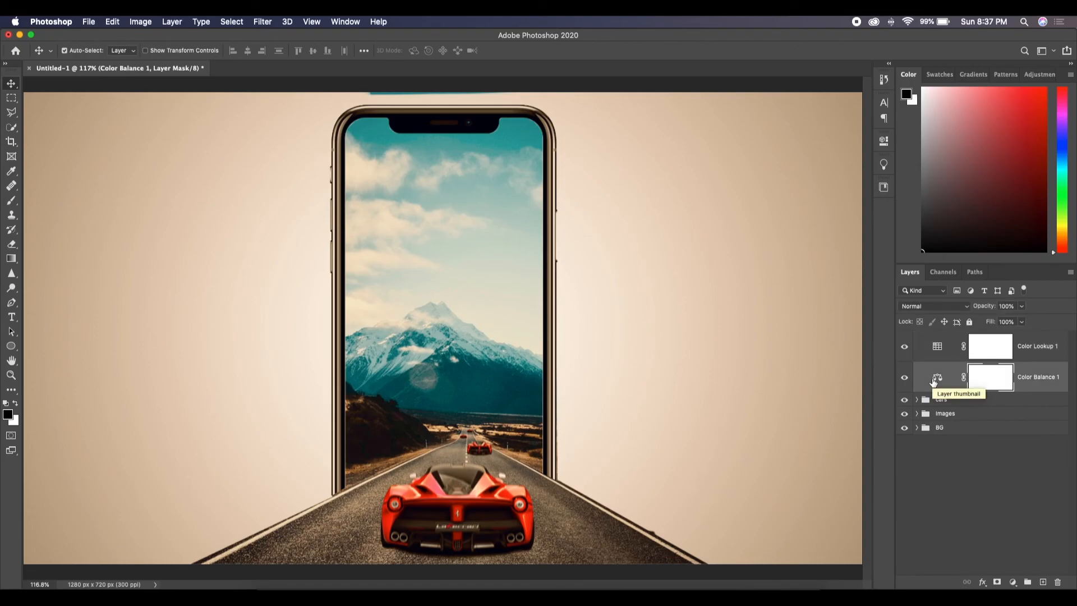
key(super)
key(super+0)
key(super+1)
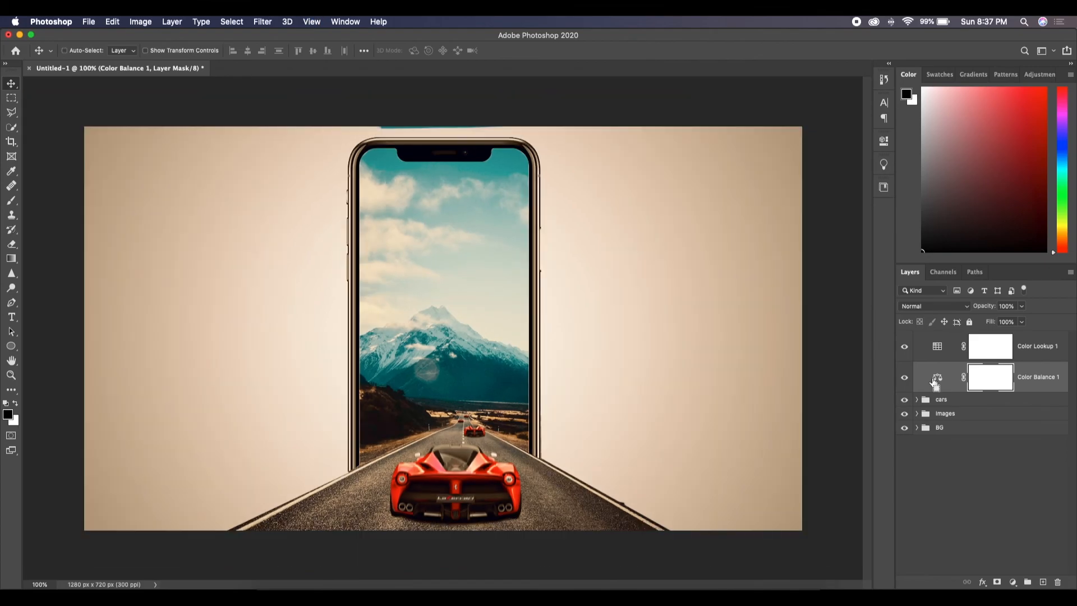